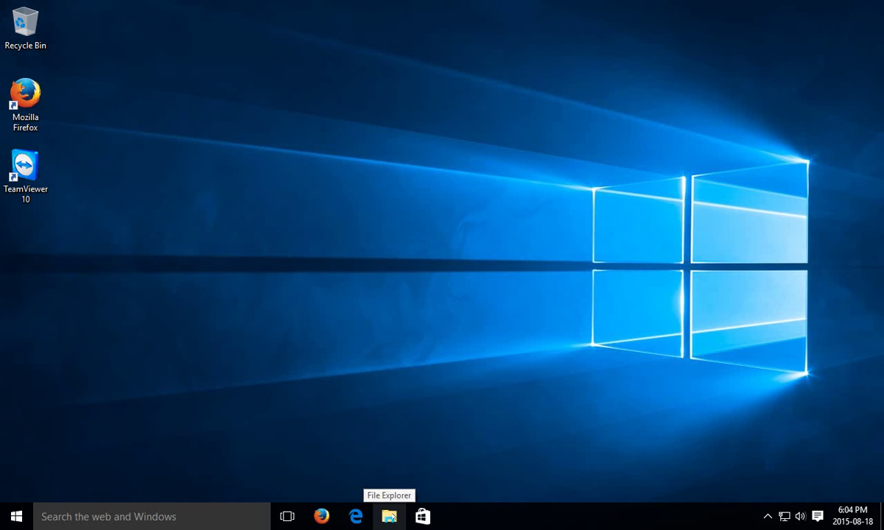
- Open File Explorer maximized and set the navigation pane to expand to the open folder
{"action": "left_click", "coordinate": [389, 515]}
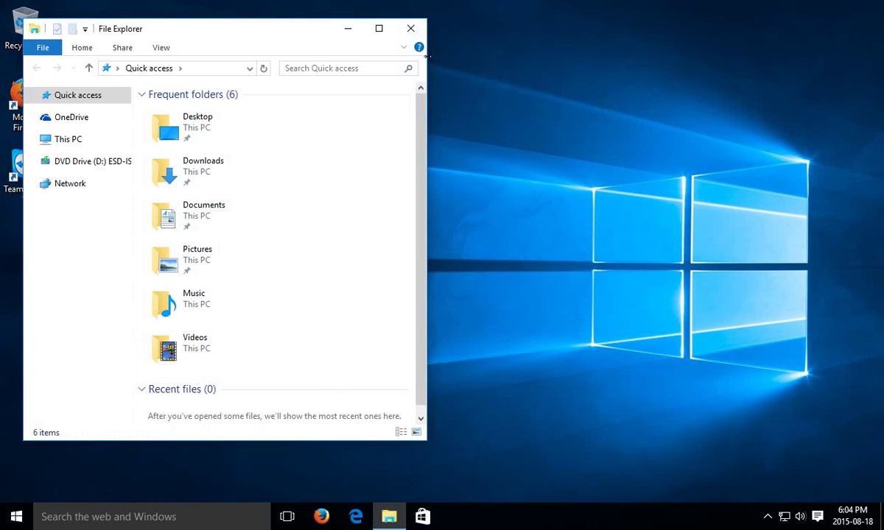
{"action": "left_click", "coordinate": [378, 28]}
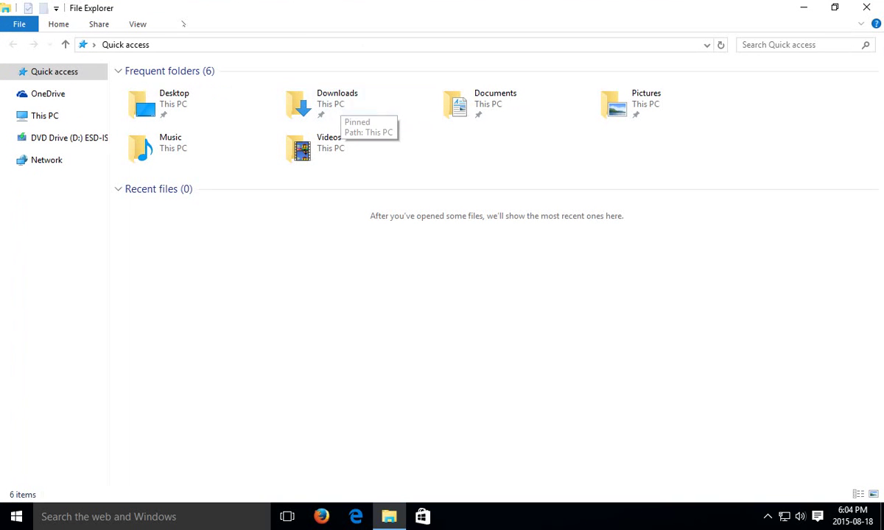
{"action": "left_click", "coordinate": [142, 24]}
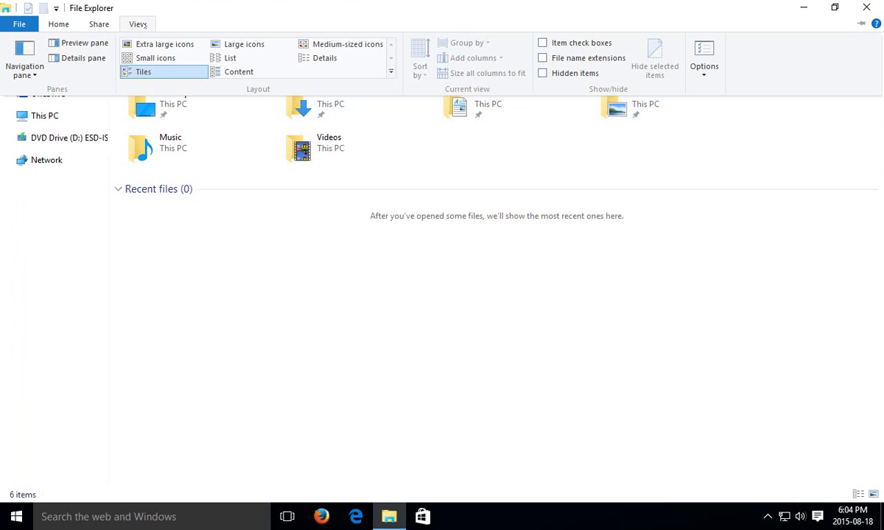
{"action": "left_click", "coordinate": [29, 75]}
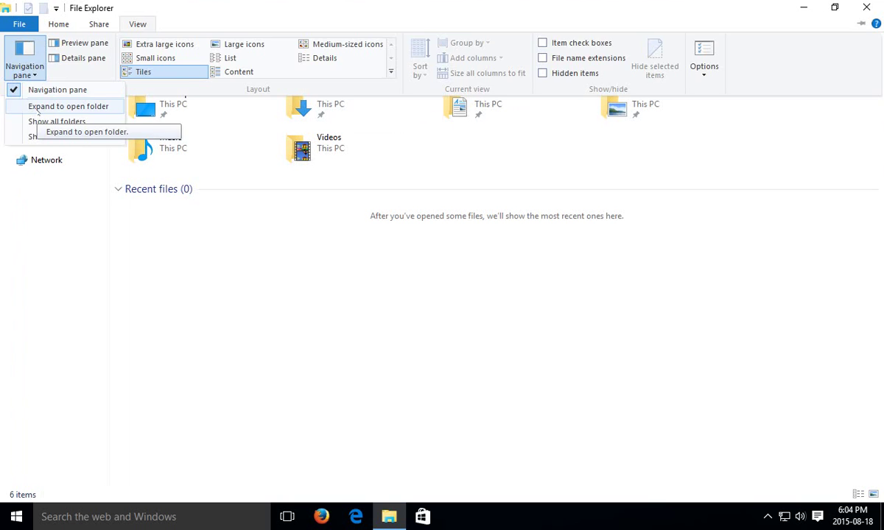
{"action": "left_click", "coordinate": [34, 108]}
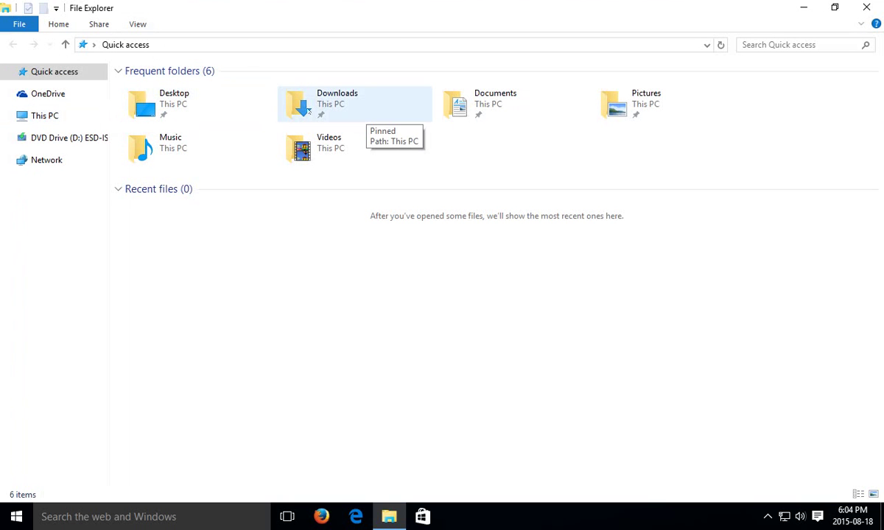
- Open Downloads, expand Pictures, and move TeamViewer_Setup_en into Camera Roll
{"action": "double_click", "coordinate": [313, 109]}
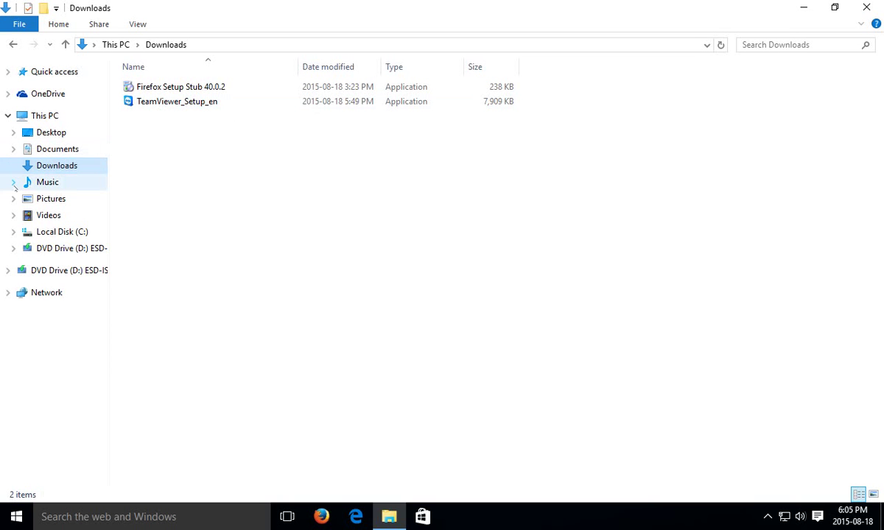
{"action": "left_click", "coordinate": [13, 199]}
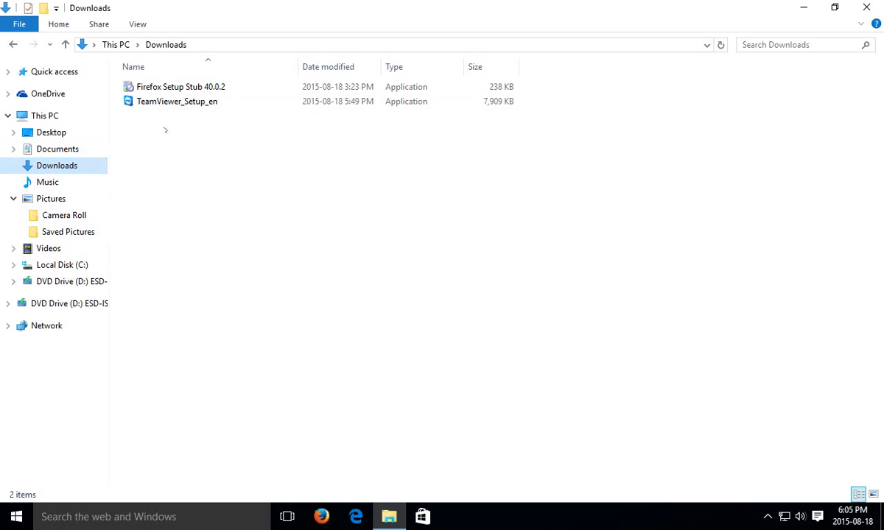
{"action": "left_click", "coordinate": [187, 106]}
{"action": "left_click_drag", "start_coordinate": [188, 106], "coordinate": [74, 215]}
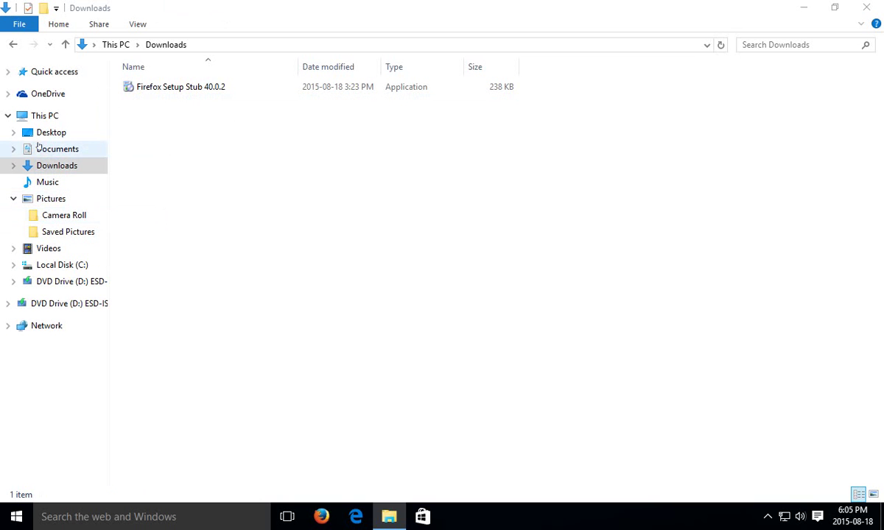
- Move TeamViewer_Setup_en from Camera Roll back into Downloads and reopen Downloads
{"action": "left_click", "coordinate": [8, 112]}
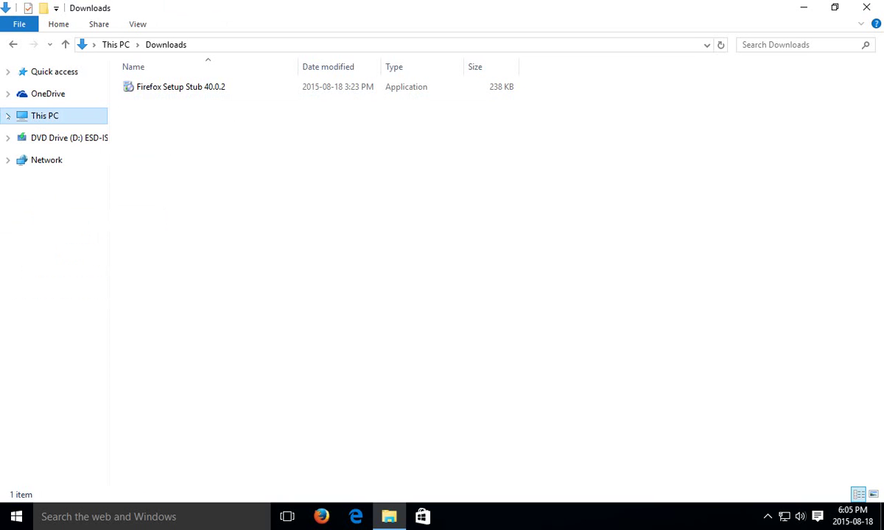
{"action": "left_click", "coordinate": [38, 116]}
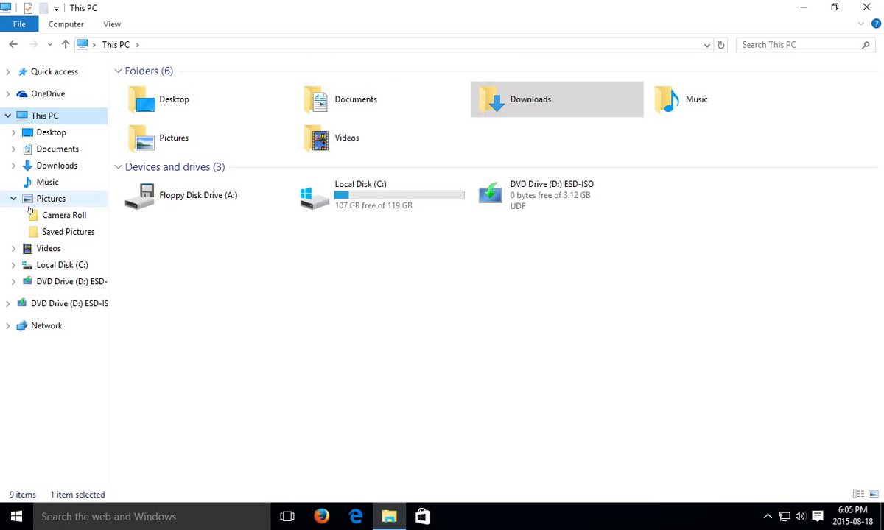
{"action": "left_click", "coordinate": [56, 220]}
{"action": "left_click_drag", "start_coordinate": [155, 125], "coordinate": [74, 165]}
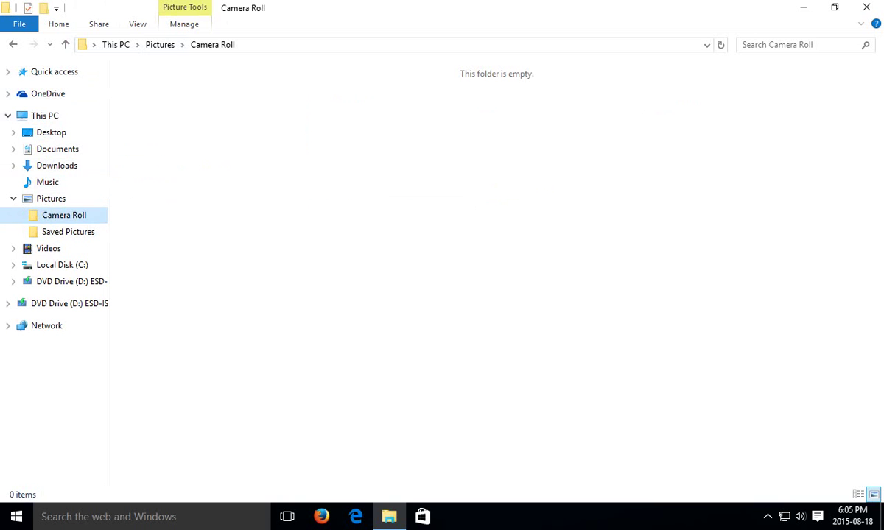
{"action": "left_click", "coordinate": [58, 165]}
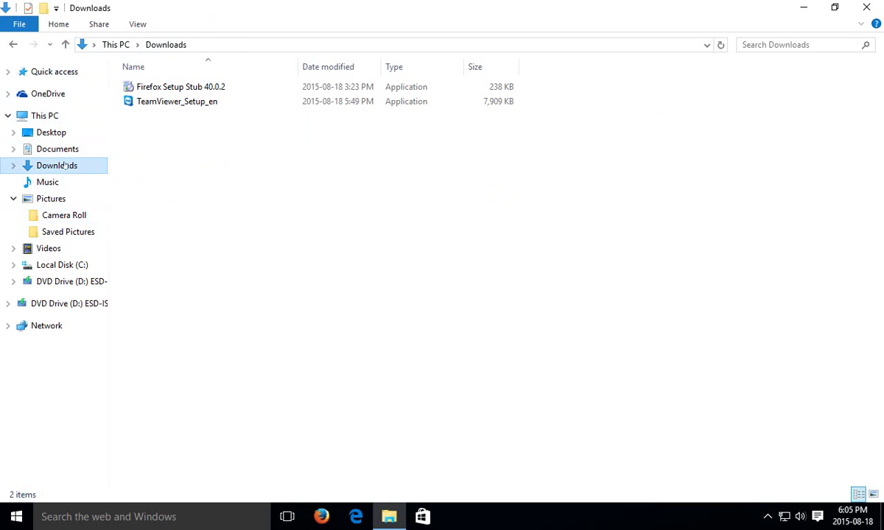
- Turn on Show all folders in the navigation pane
{"action": "left_click", "coordinate": [138, 24]}
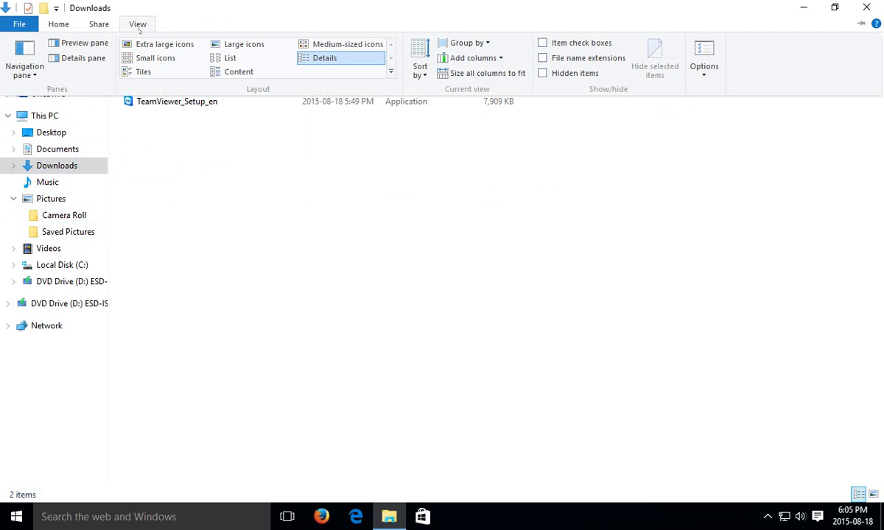
{"action": "left_click", "coordinate": [34, 74]}
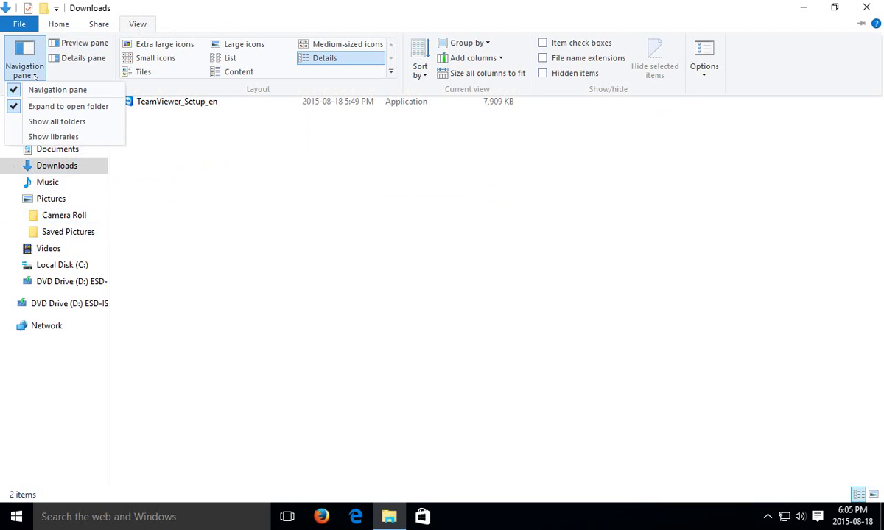
{"action": "left_click", "coordinate": [43, 125]}
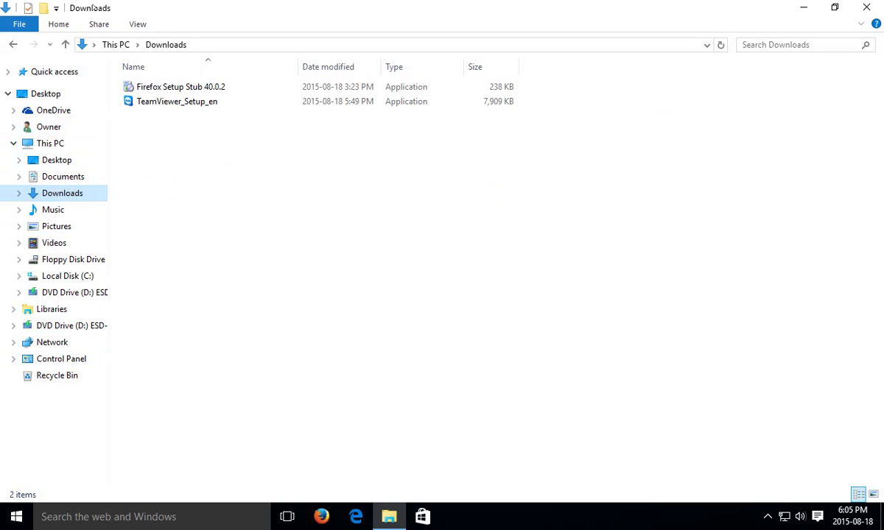
- Turn on Show libraries, then expand and open the Libraries folder
{"action": "left_click", "coordinate": [137, 23]}
{"action": "left_click", "coordinate": [25, 70]}
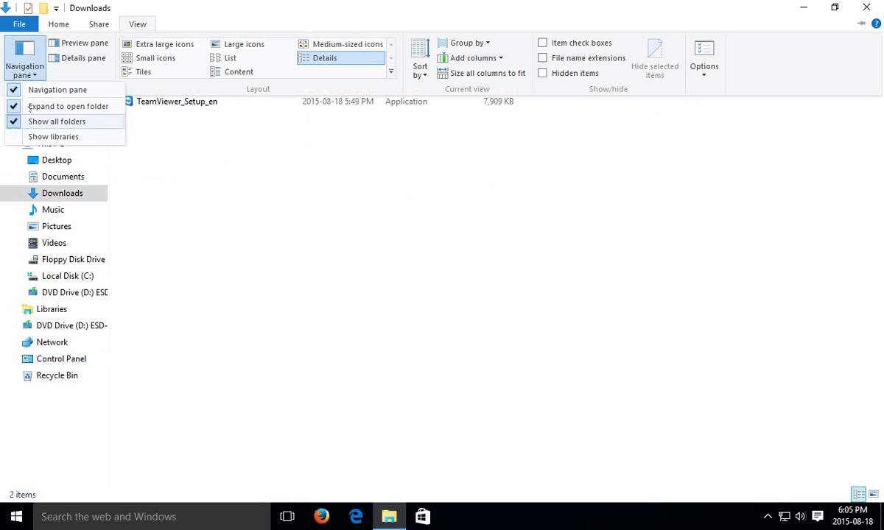
{"action": "left_click", "coordinate": [19, 136]}
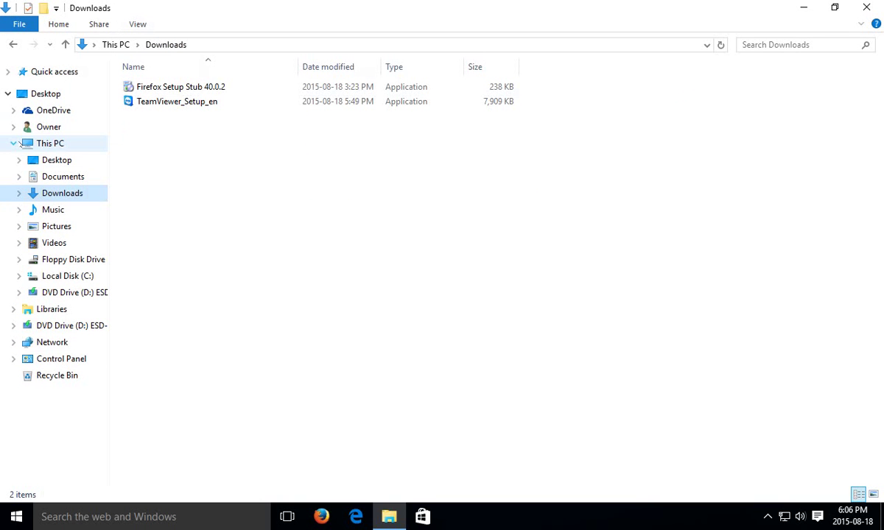
{"action": "left_click", "coordinate": [13, 309]}
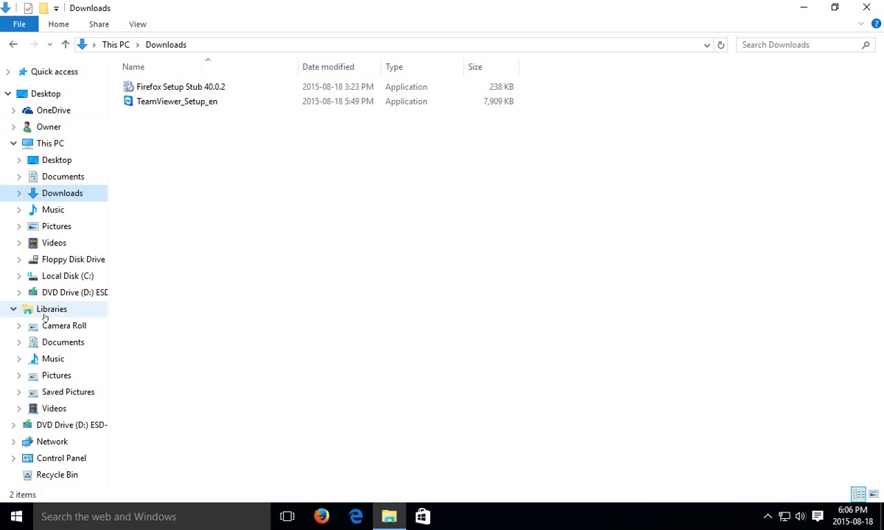
{"action": "left_click", "coordinate": [45, 312]}
- Open the Camera Roll library, review its Properties, and close them with OK
{"action": "right_click", "coordinate": [57, 310]}
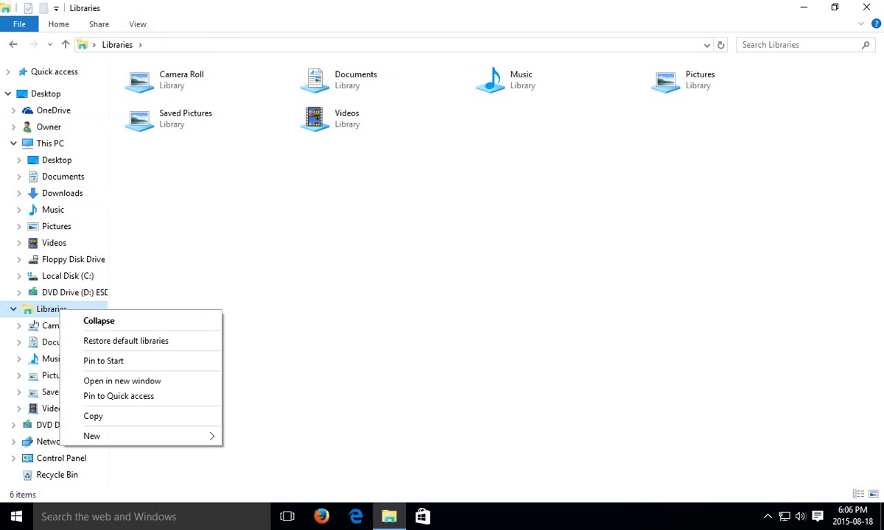
{"action": "left_click", "coordinate": [45, 326]}
{"action": "right_click", "coordinate": [45, 327]}
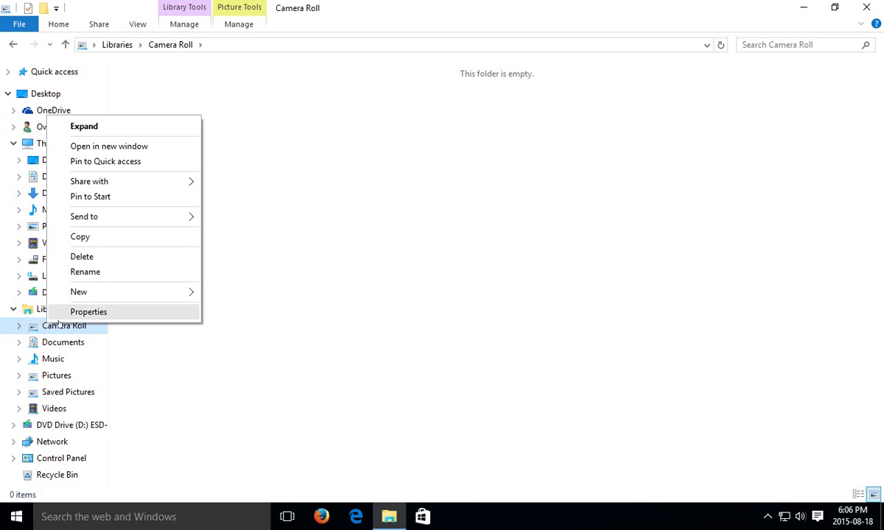
{"action": "left_click", "coordinate": [89, 311]}
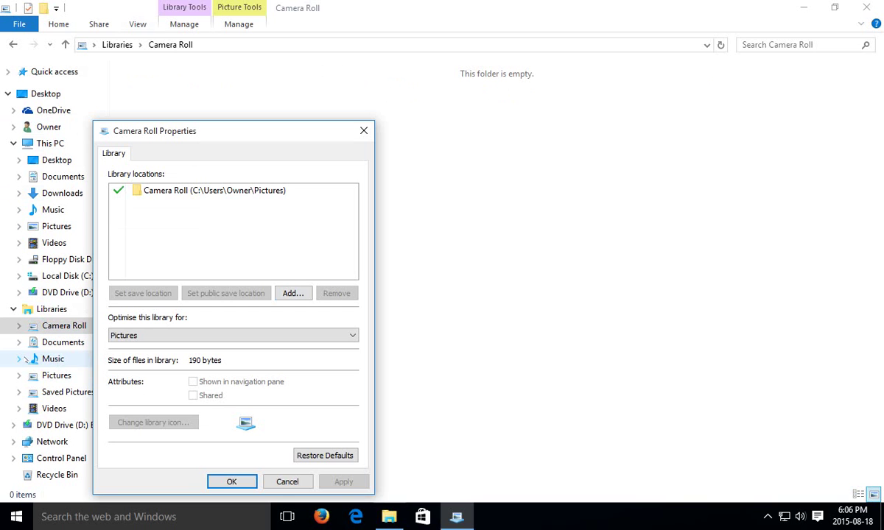
{"action": "left_click", "coordinate": [232, 481]}
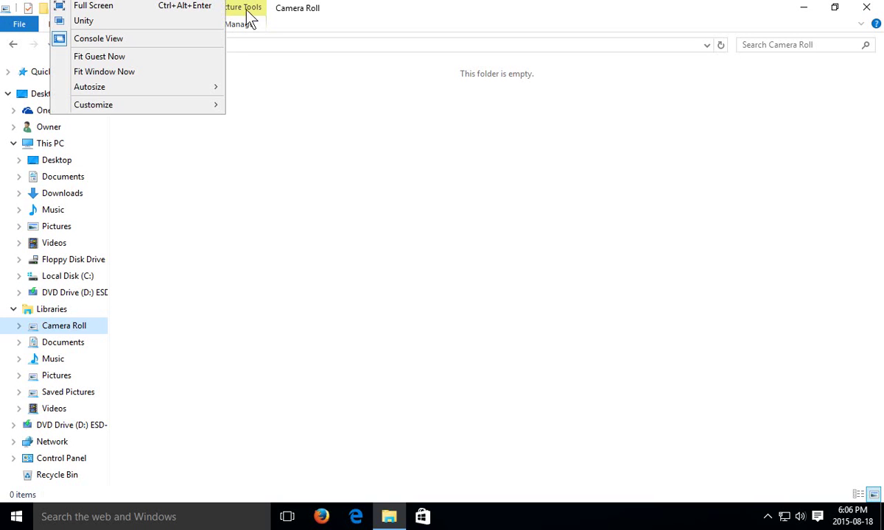
{"action": "left_click", "coordinate": [354, 78]}
- Leave the navigation pane options unchanged and return to the Downloads folder
{"action": "left_click", "coordinate": [143, 27]}
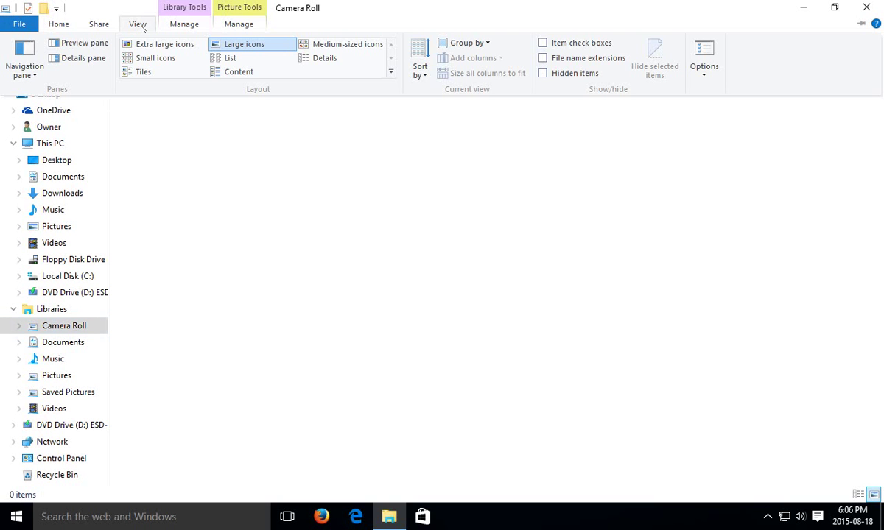
{"action": "left_click", "coordinate": [25, 68]}
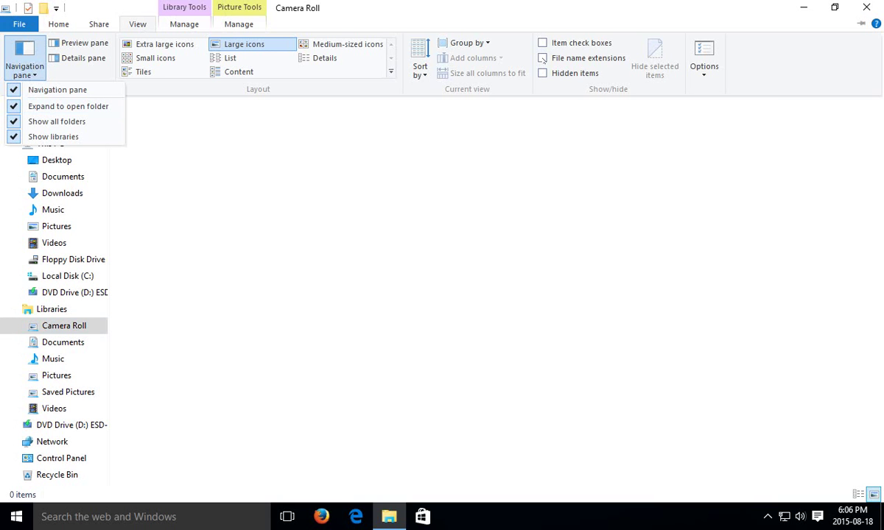
{"action": "key", "text": "ctrl+F1"}
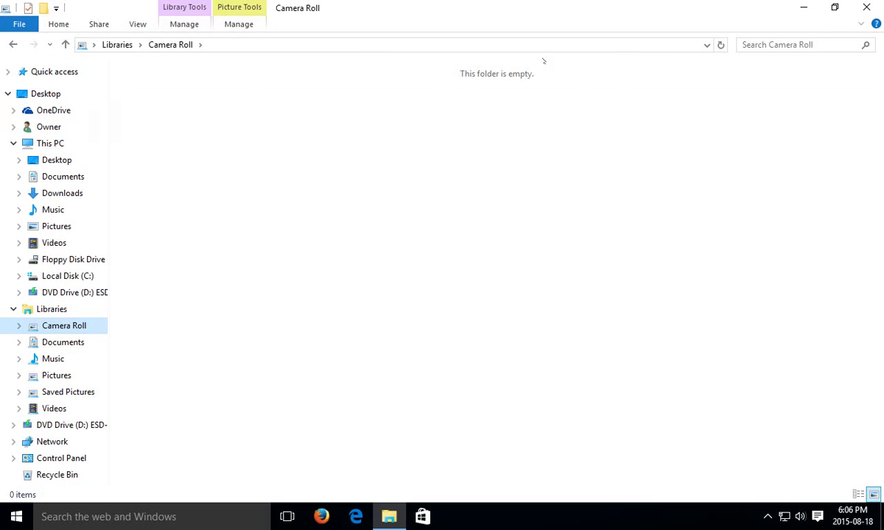
{"action": "left_click", "coordinate": [58, 196]}
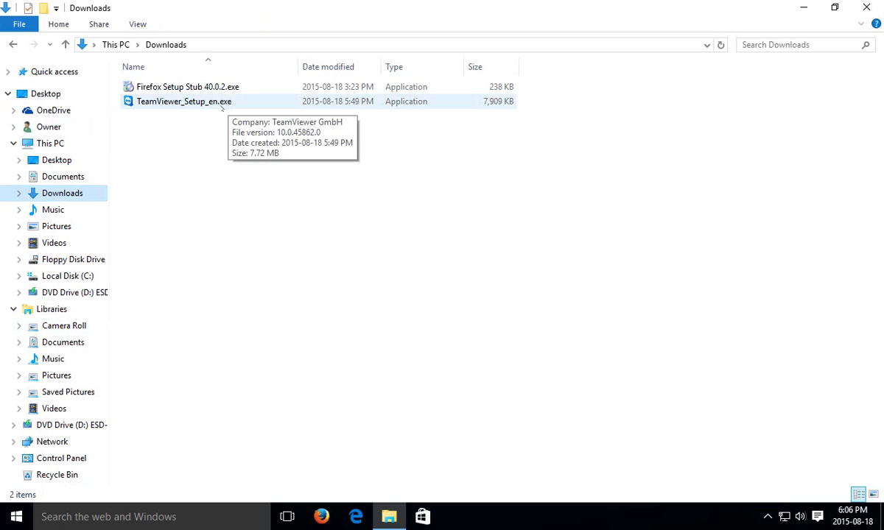
{"action": "left_click", "coordinate": [141, 26]}
- Turn File name extensions off, then back on so the installers show .exe
{"action": "left_click", "coordinate": [543, 58]}
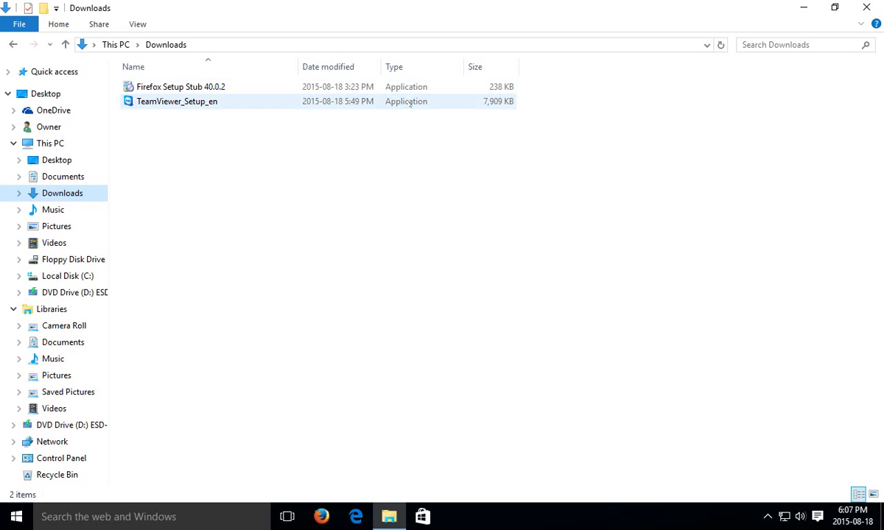
{"action": "left_click", "coordinate": [138, 23]}
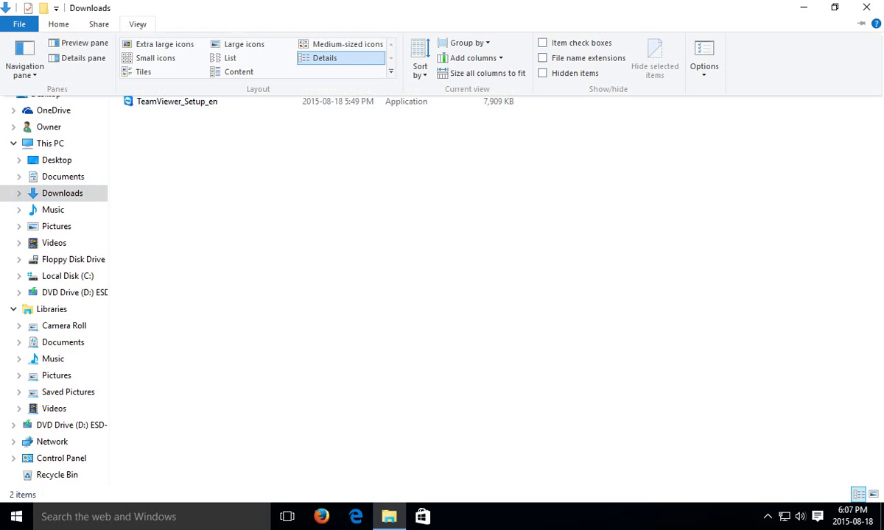
{"action": "left_click", "coordinate": [542, 58]}
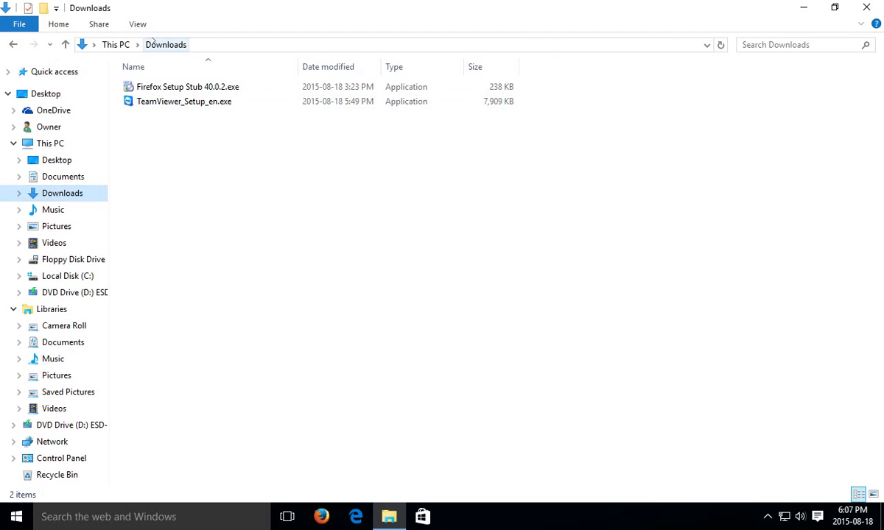
- Show hidden items and collapse the This PC branch of the folder tree
{"action": "left_click", "coordinate": [137, 23]}
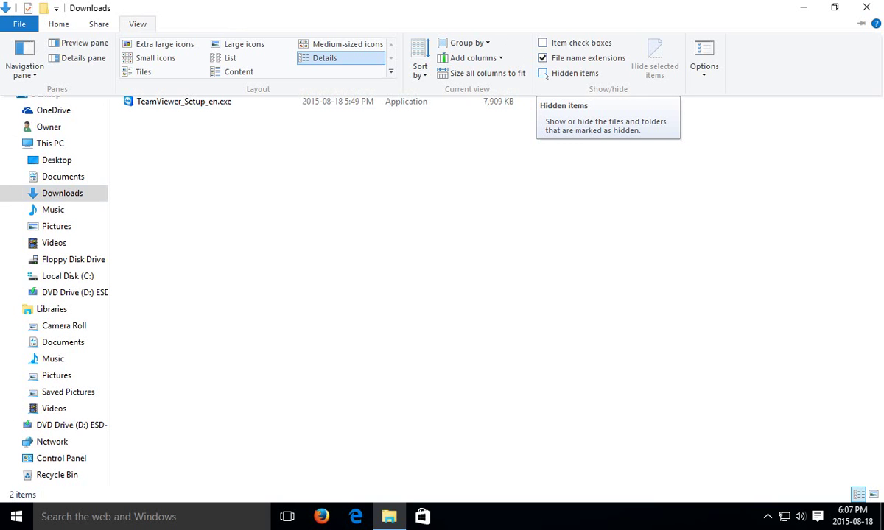
{"action": "left_click", "coordinate": [543, 73]}
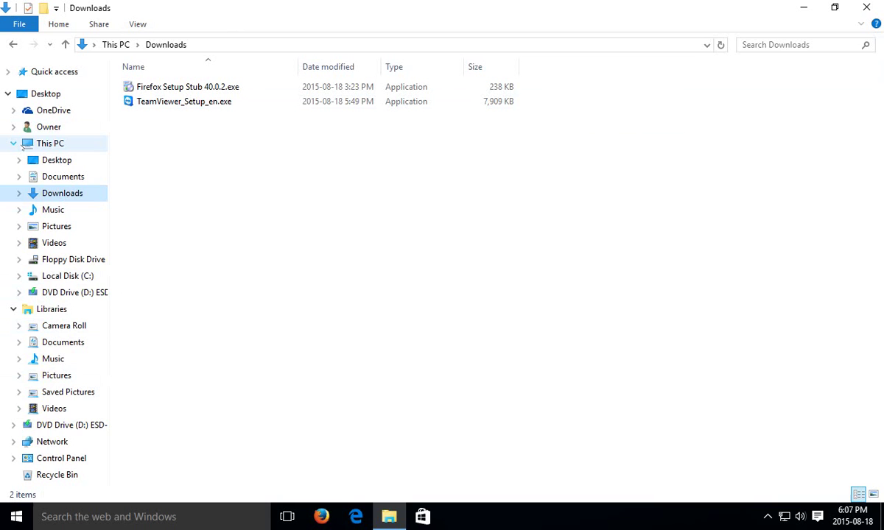
{"action": "left_click", "coordinate": [14, 144]}
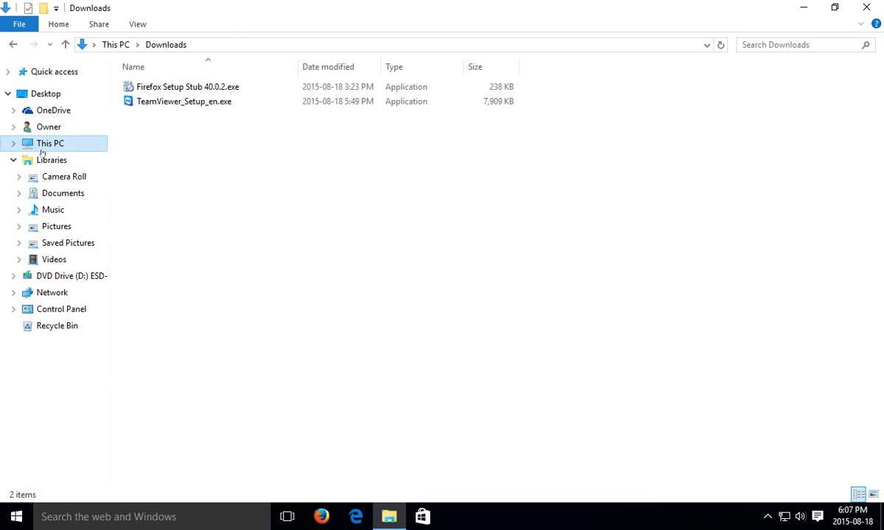
- Open the Users folder on Local Disk (C:) via This PC
{"action": "left_click", "coordinate": [25, 142]}
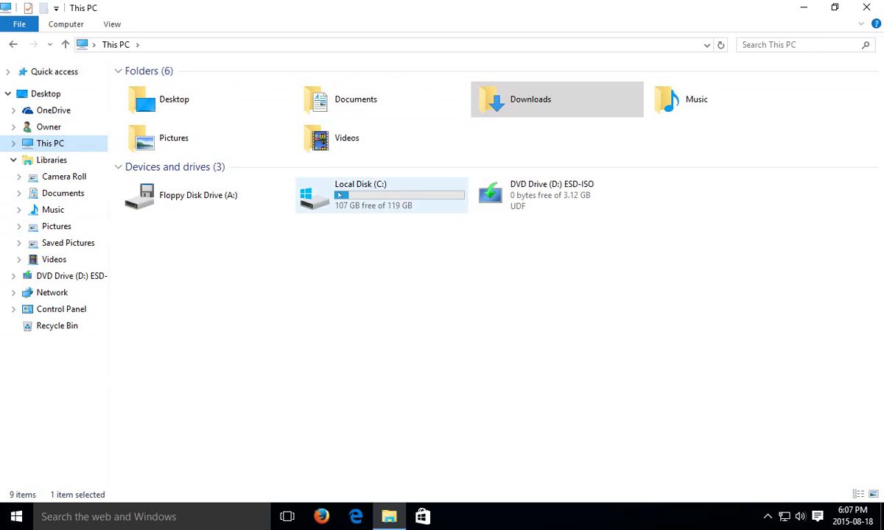
{"action": "double_click", "coordinate": [339, 193]}
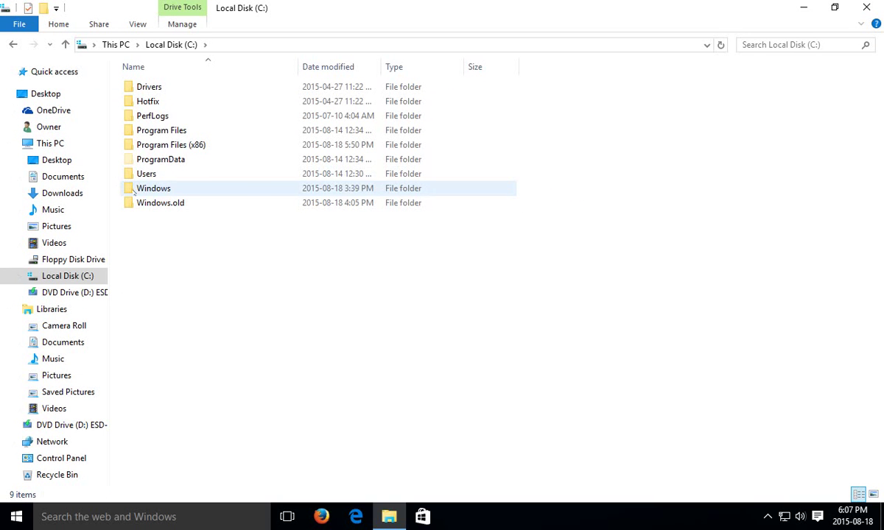
{"action": "double_click", "coordinate": [151, 175]}
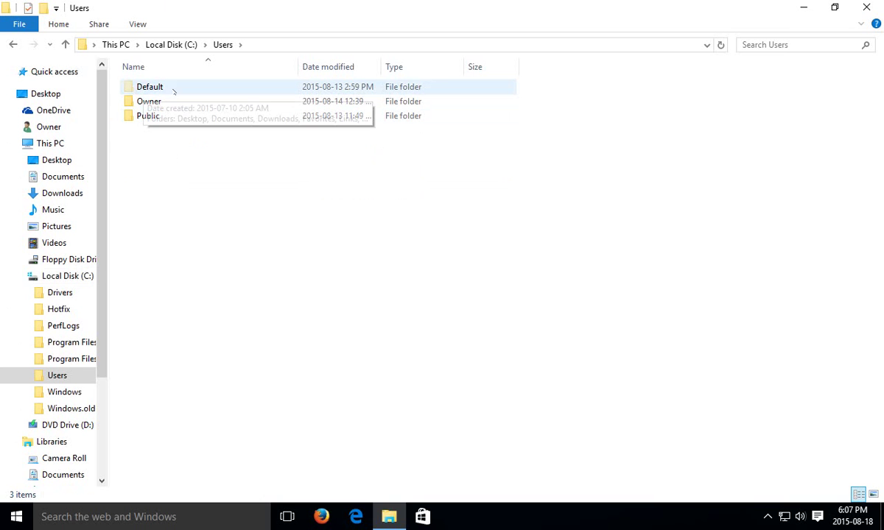
- Hide hidden items, then show them again so the Default folder reappears
{"action": "left_click", "coordinate": [138, 23]}
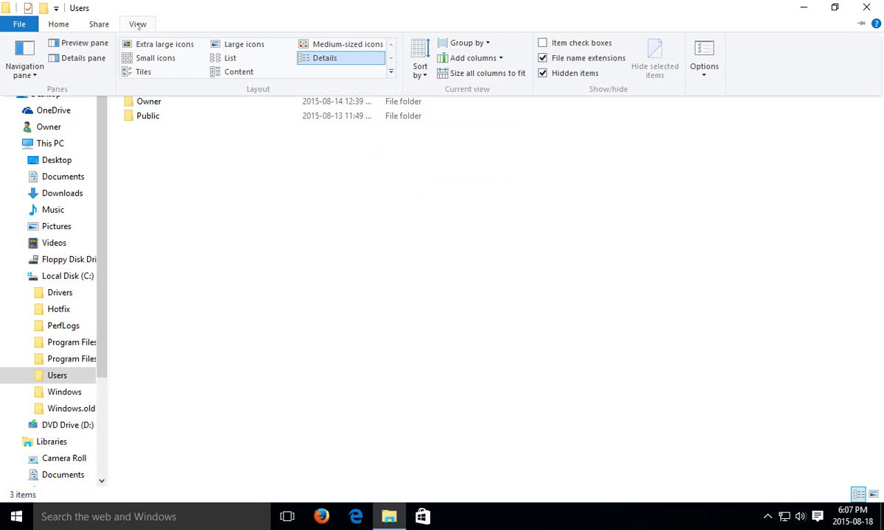
{"action": "left_click", "coordinate": [542, 73]}
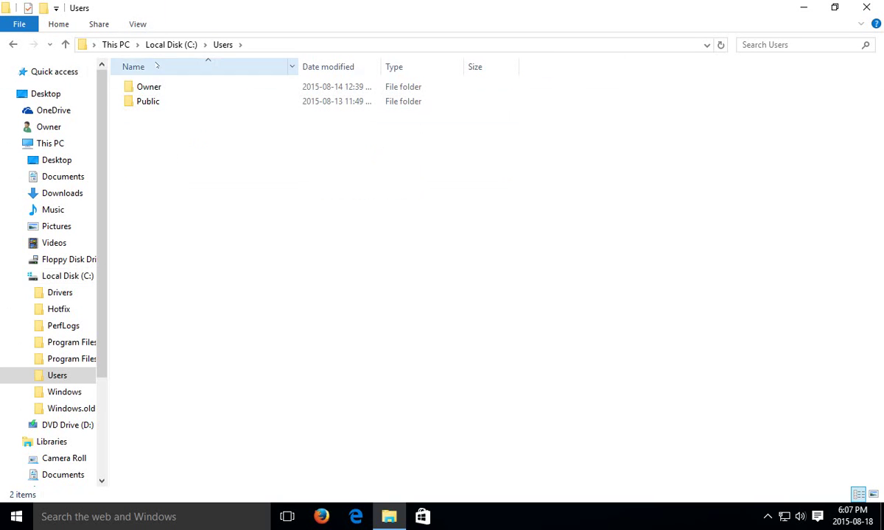
{"action": "left_click", "coordinate": [138, 24]}
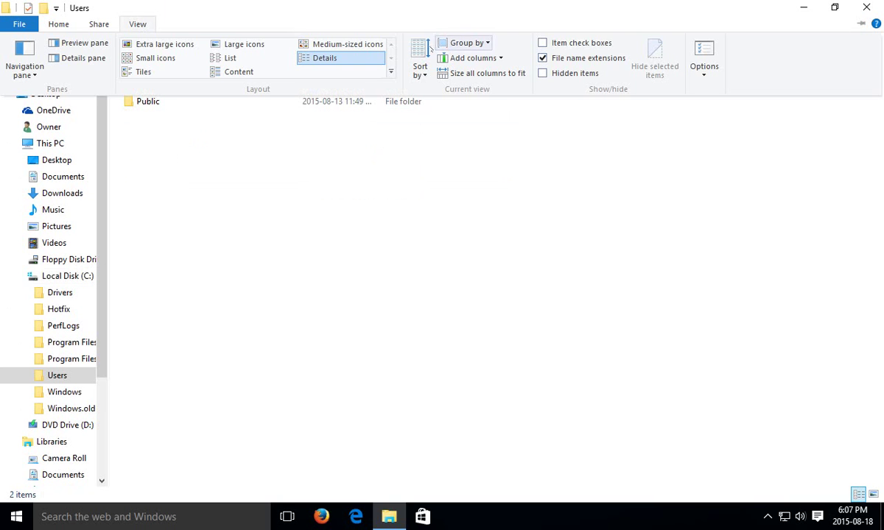
{"action": "left_click", "coordinate": [542, 73]}
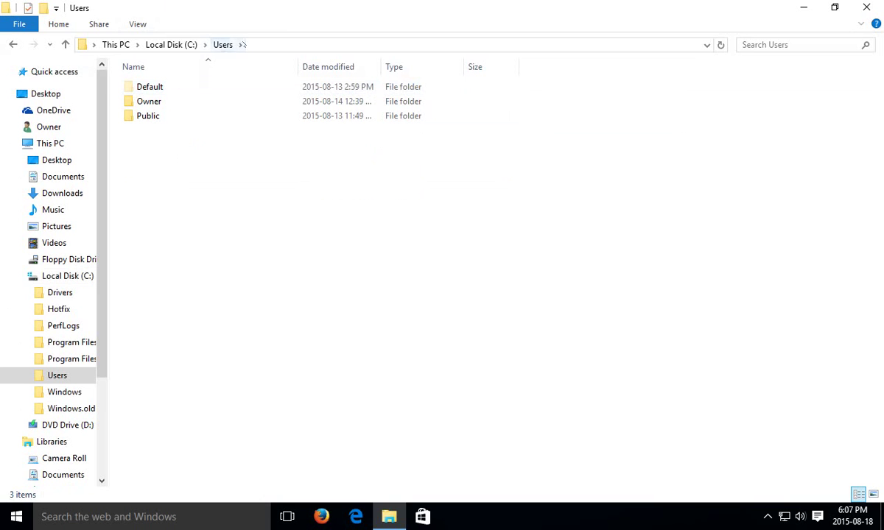
{"action": "left_click", "coordinate": [148, 25]}
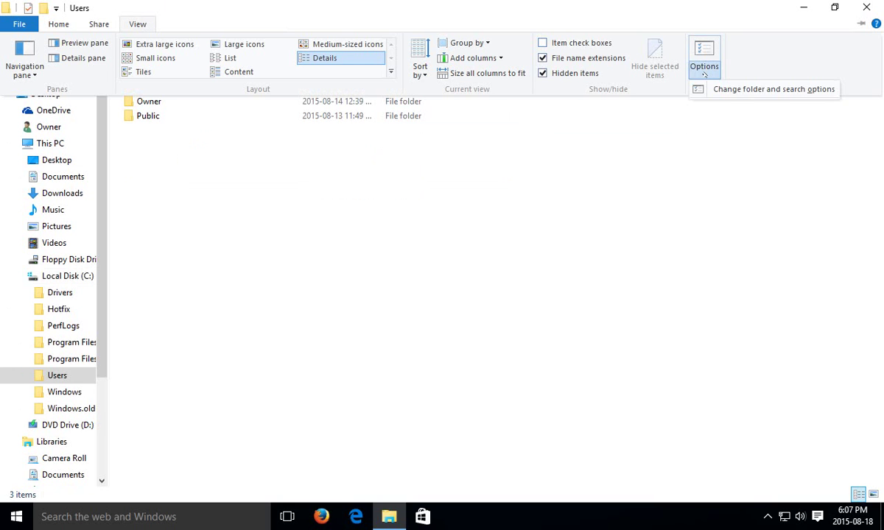
- In Folder Options, uncheck Hide protected operating system files, confirm Yes, apply and OK
{"action": "left_click", "coordinate": [737, 90]}
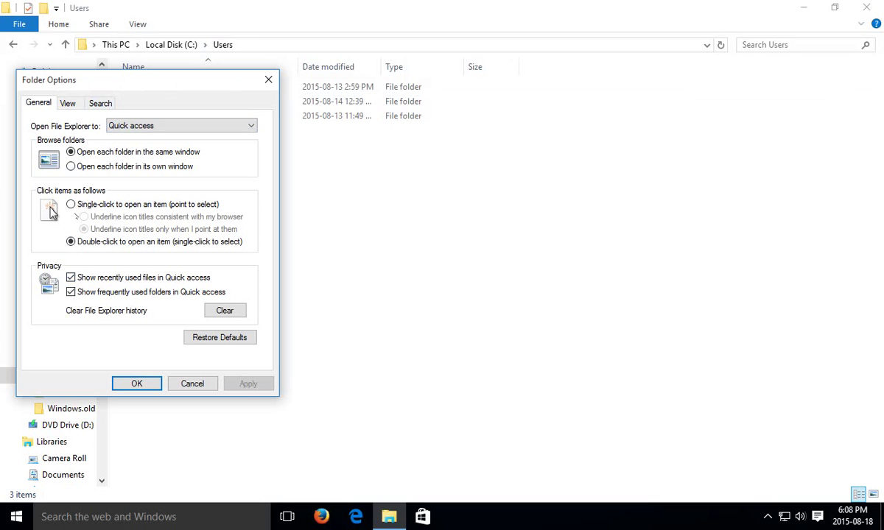
{"action": "left_click", "coordinate": [70, 105]}
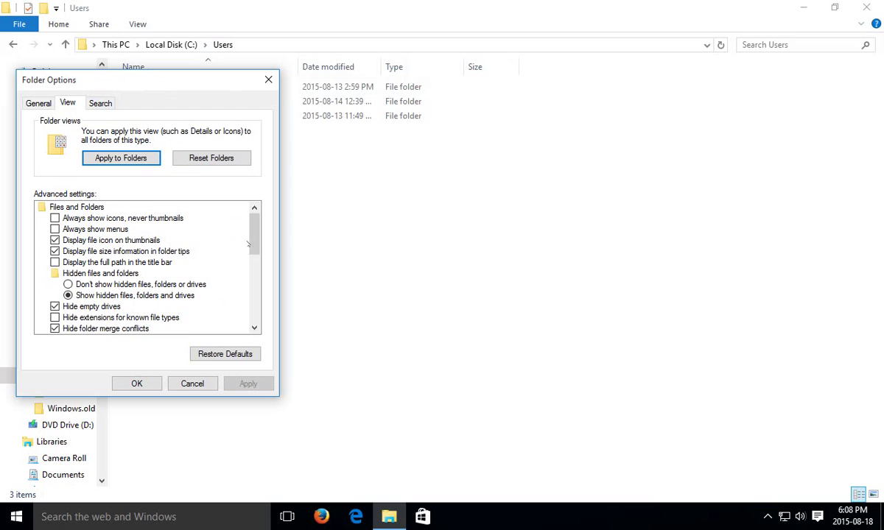
{"action": "left_click_drag", "start_coordinate": [254, 230], "coordinate": [254, 245]}
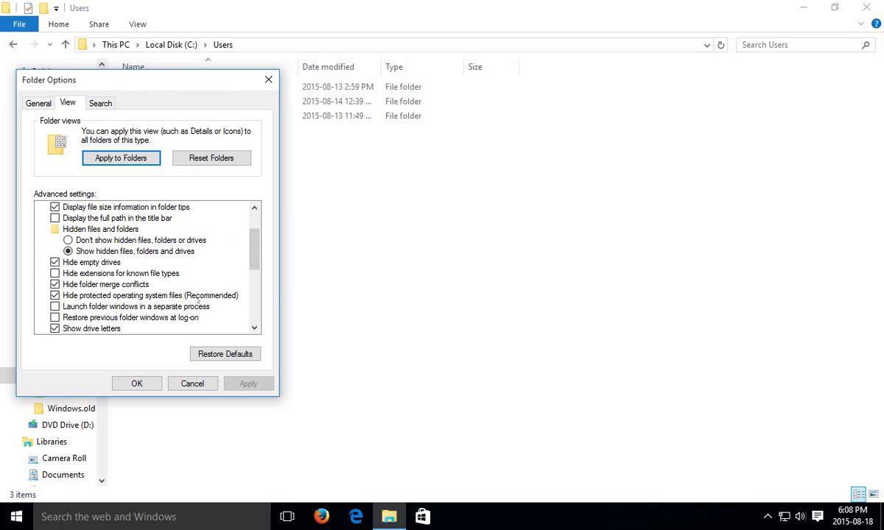
{"action": "left_click", "coordinate": [54, 296]}
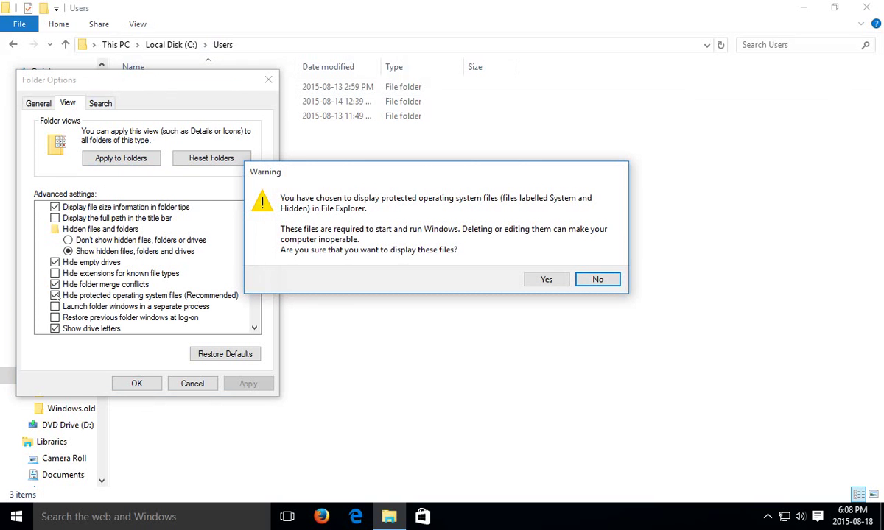
{"action": "left_click", "coordinate": [547, 280]}
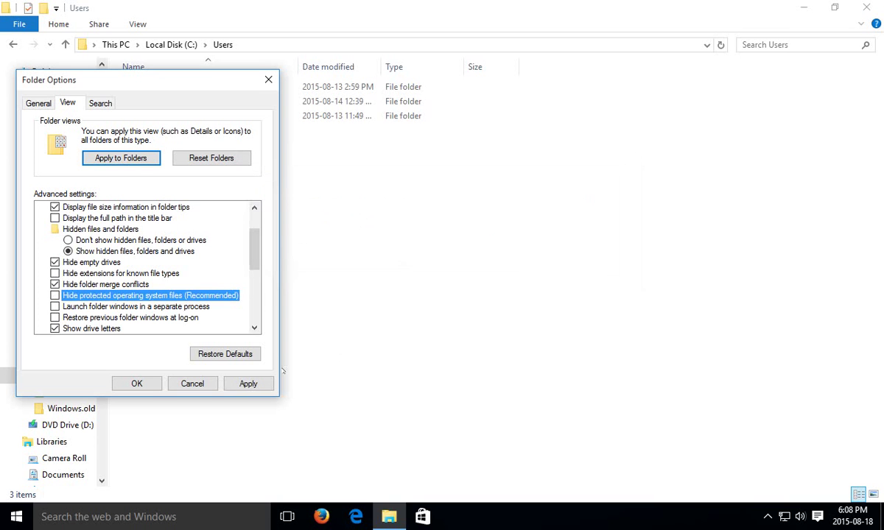
{"action": "left_click", "coordinate": [244, 388]}
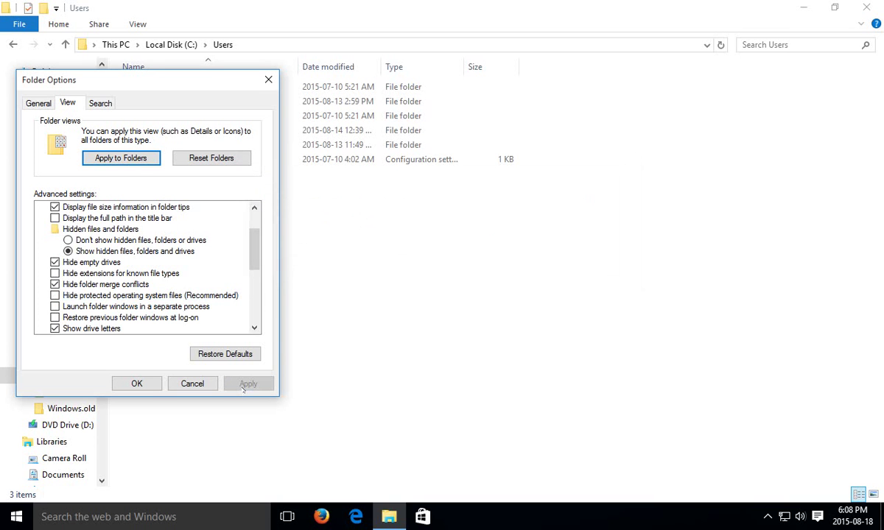
{"action": "left_click", "coordinate": [322, 214]}
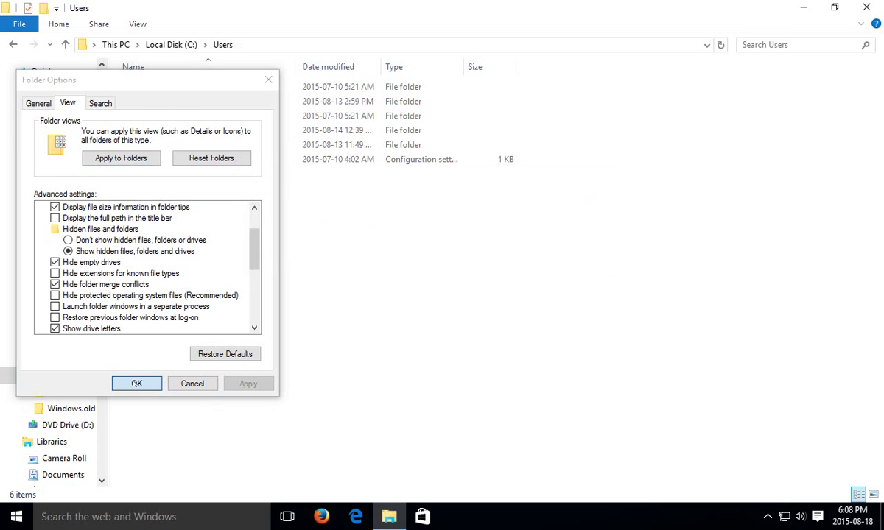
{"action": "left_click", "coordinate": [136, 384]}
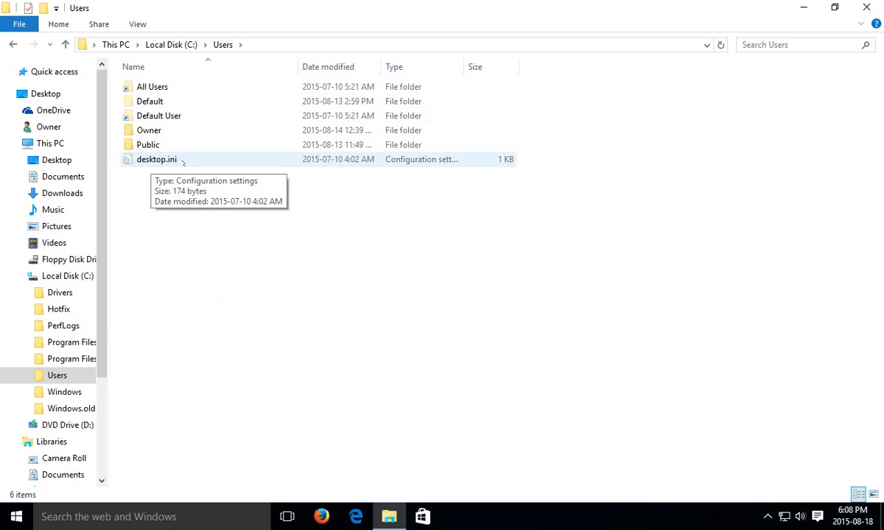
- Uncheck Hide empty drives in Folder Options' advanced view settings and click OK
{"action": "left_click", "coordinate": [136, 24]}
{"action": "left_click", "coordinate": [704, 72]}
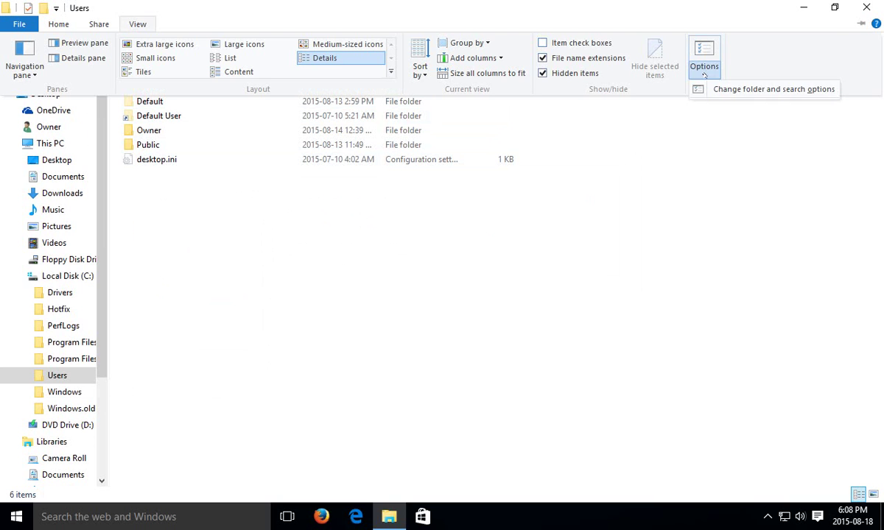
{"action": "left_click", "coordinate": [773, 89]}
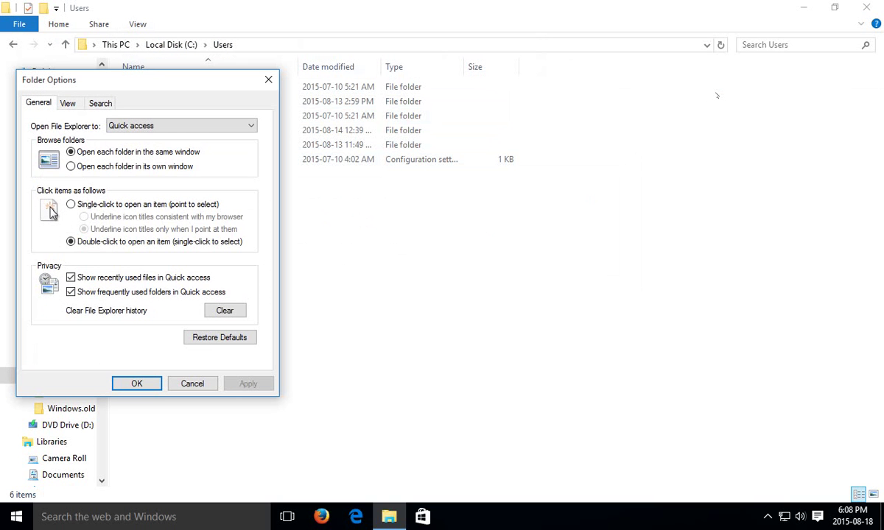
{"action": "left_click", "coordinate": [67, 105]}
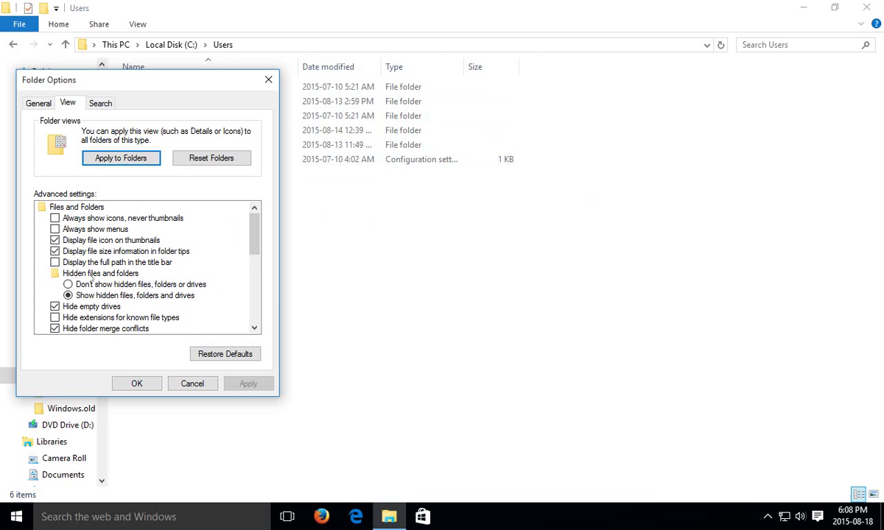
{"action": "left_click_drag", "start_coordinate": [249, 249], "coordinate": [250, 271]}
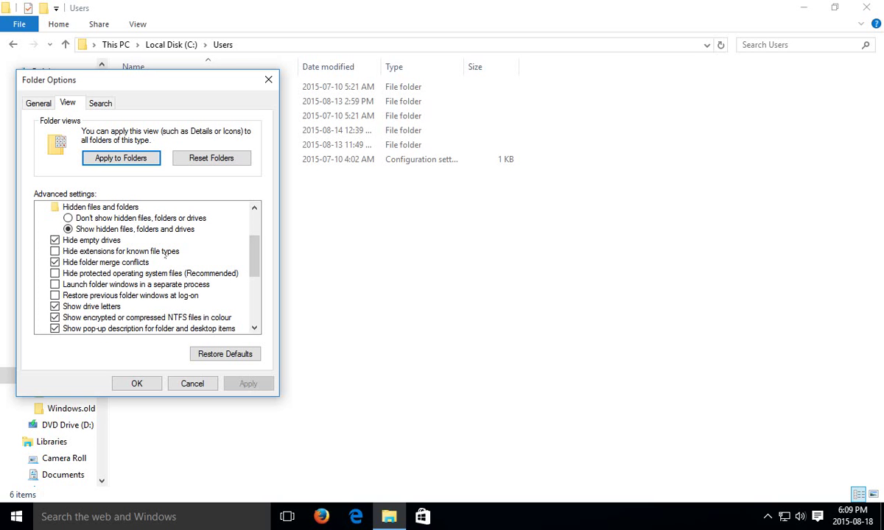
{"action": "left_click", "coordinate": [110, 240]}
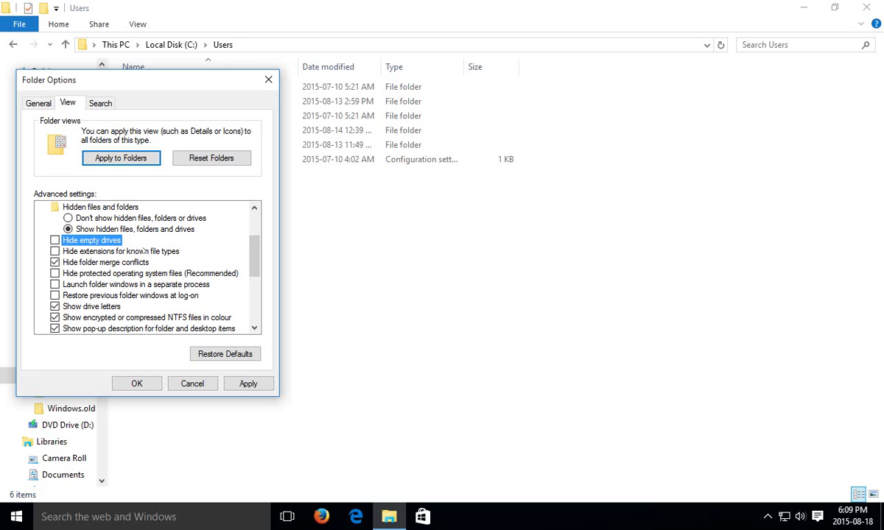
{"action": "left_click_drag", "start_coordinate": [253, 267], "coordinate": [262, 236]}
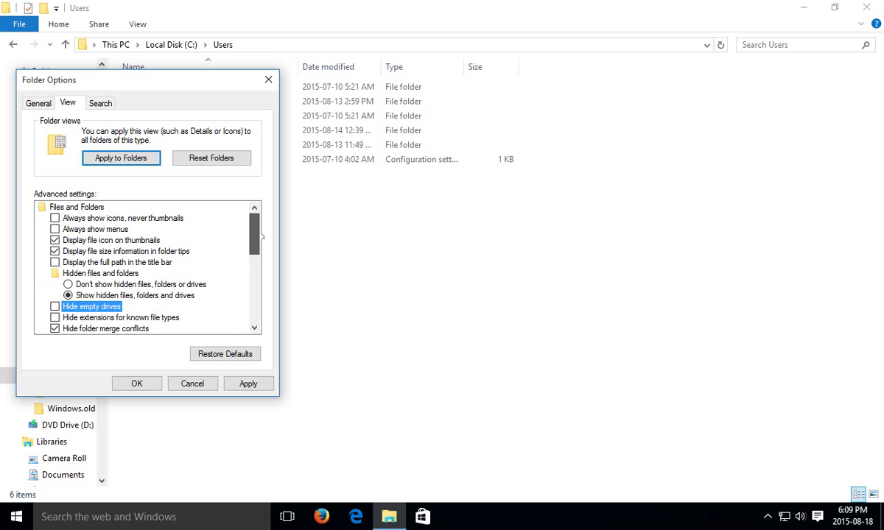
{"action": "left_click", "coordinate": [137, 384]}
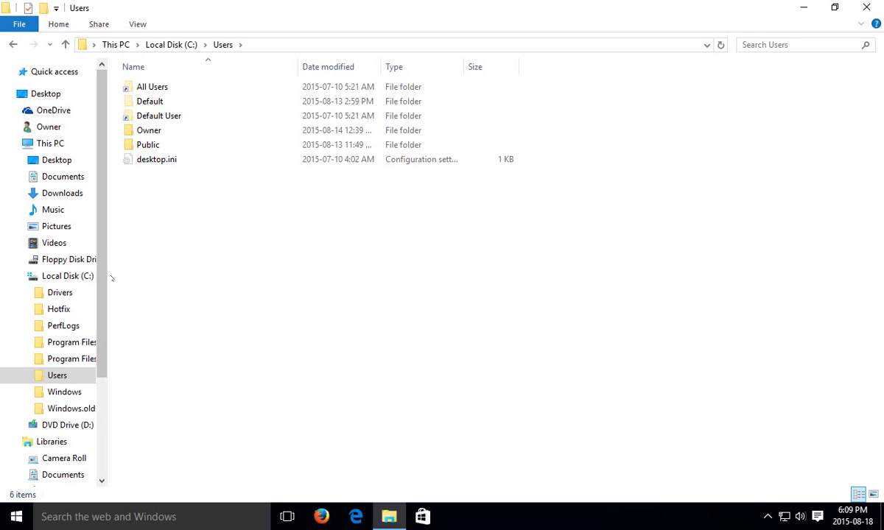
- Drag the navigation pane splitter wider so full drive and folder names fit
{"action": "left_click_drag", "start_coordinate": [108, 278], "coordinate": [200, 273]}
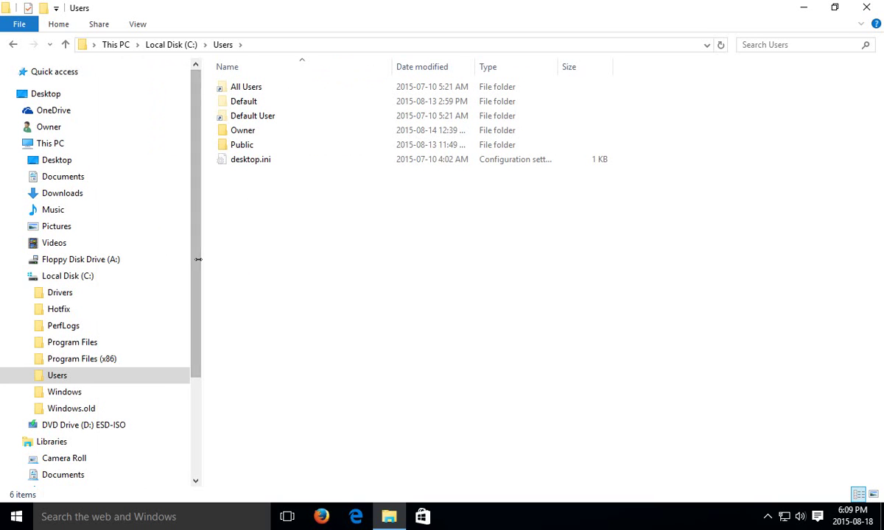
{"action": "mouse_move", "coordinate": [198, 259]}
{"action": "left_mouse_down"}
{"action": "mouse_move", "coordinate": [70, 265]}
{"action": "mouse_move", "coordinate": [201, 269]}
{"action": "left_mouse_up"}
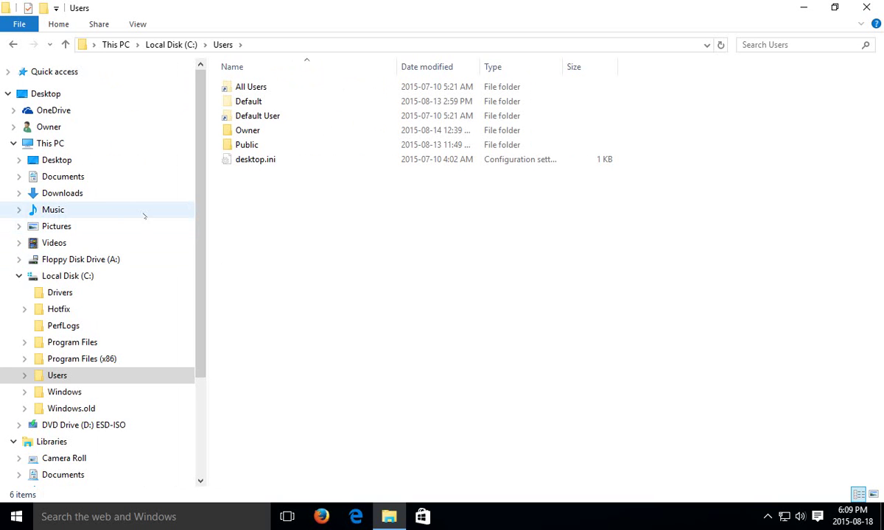
- Open Saved Pictures inside Pictures, return to Pictures, and turn on the preview pane
{"action": "left_click", "coordinate": [59, 228]}
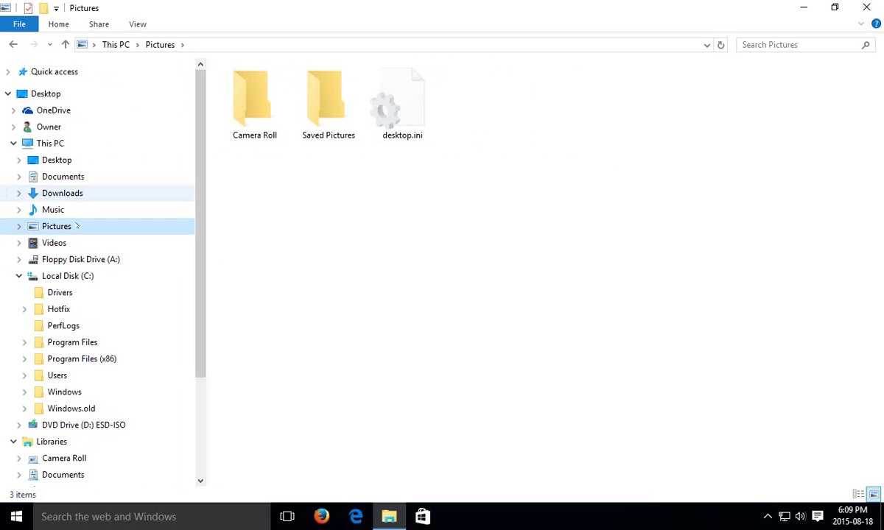
{"action": "double_click", "coordinate": [340, 111]}
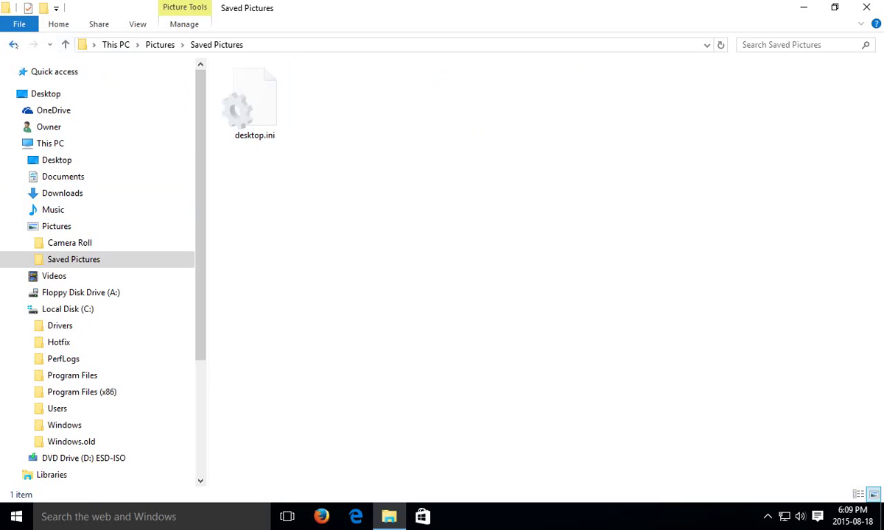
{"action": "left_click", "coordinate": [13, 44]}
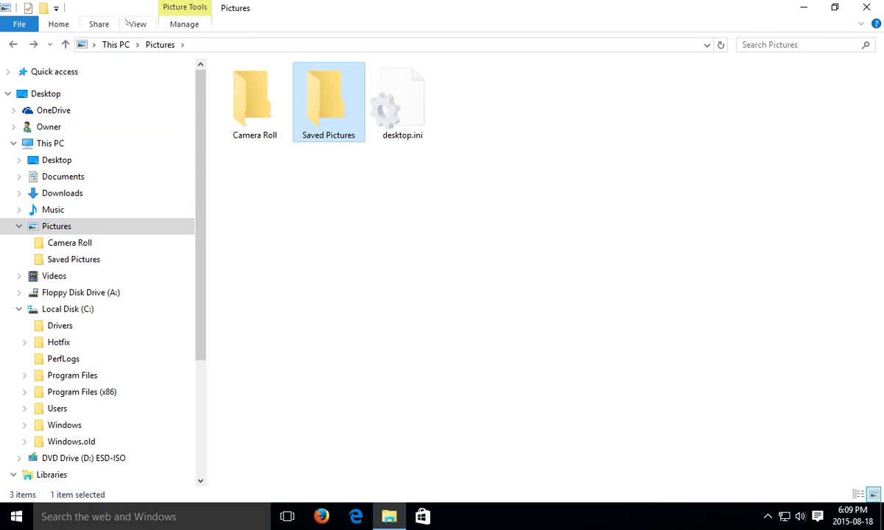
{"action": "left_click", "coordinate": [138, 26]}
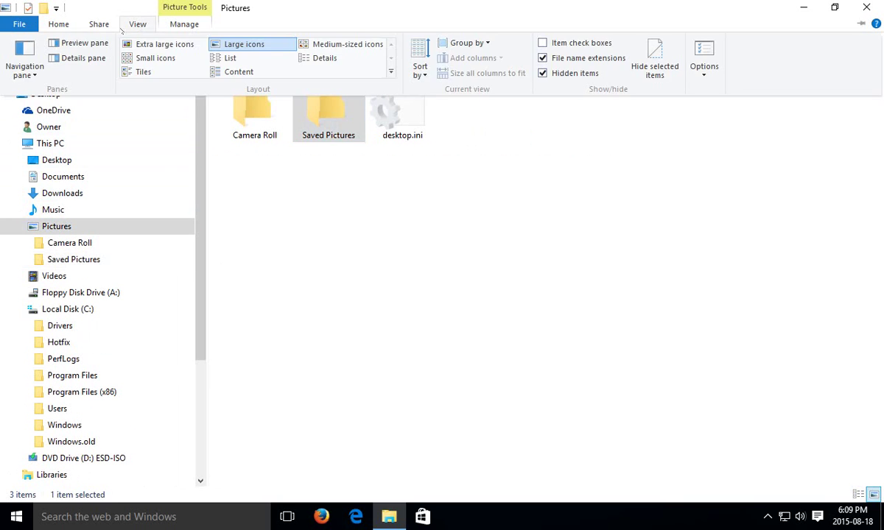
{"action": "left_click", "coordinate": [66, 42]}
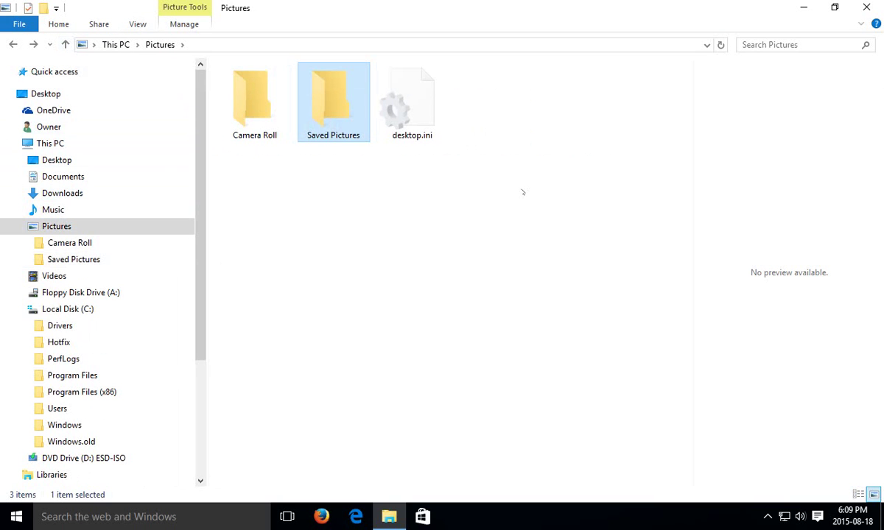
- Open the Camera Roll folder and swap the preview pane for the details pane
{"action": "left_click", "coordinate": [246, 125]}
{"action": "double_click", "coordinate": [246, 124]}
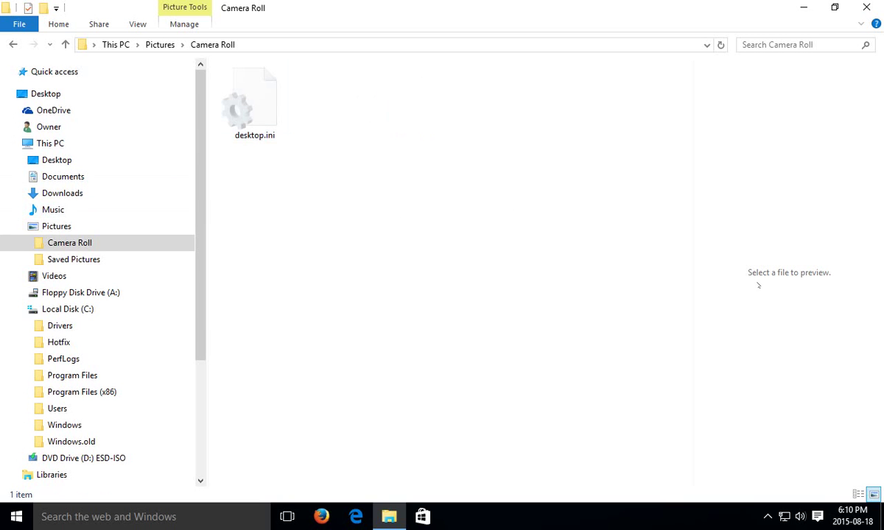
{"action": "left_click", "coordinate": [142, 26]}
{"action": "left_click", "coordinate": [77, 58]}
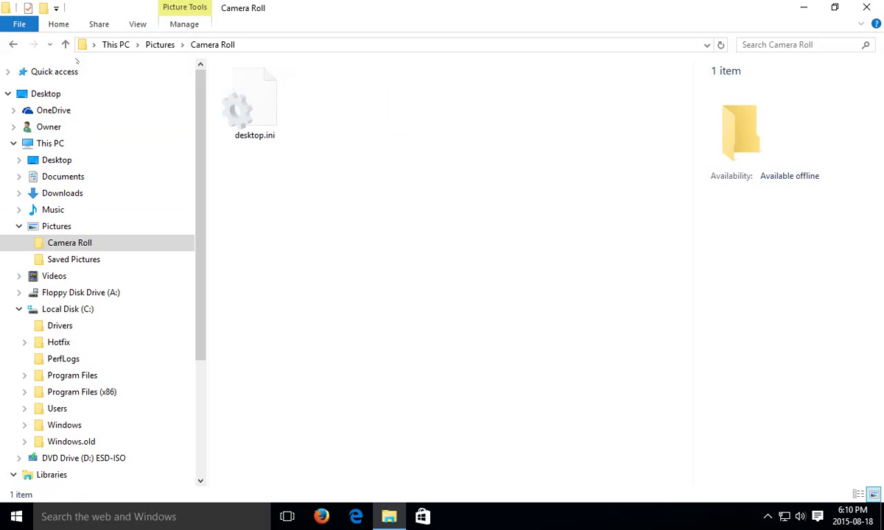
{"action": "left_click", "coordinate": [142, 25]}
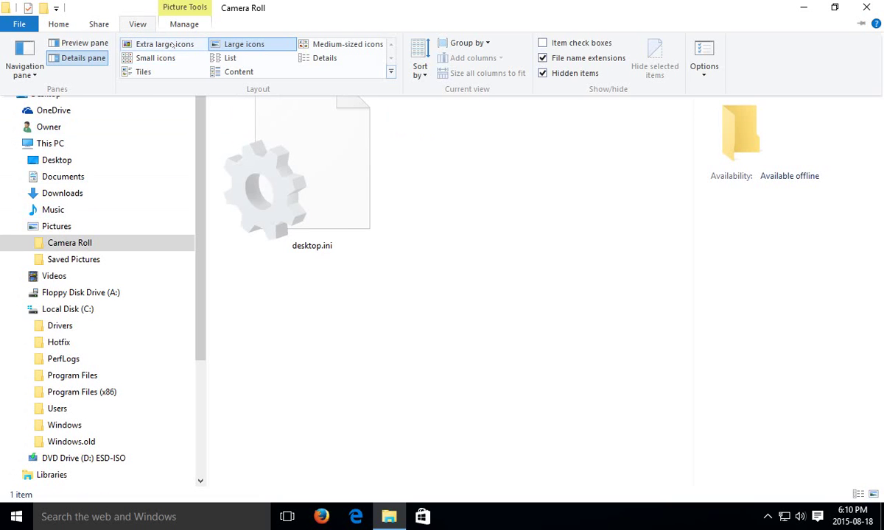
- Switch the file list to List layout
{"action": "left_click", "coordinate": [215, 58]}
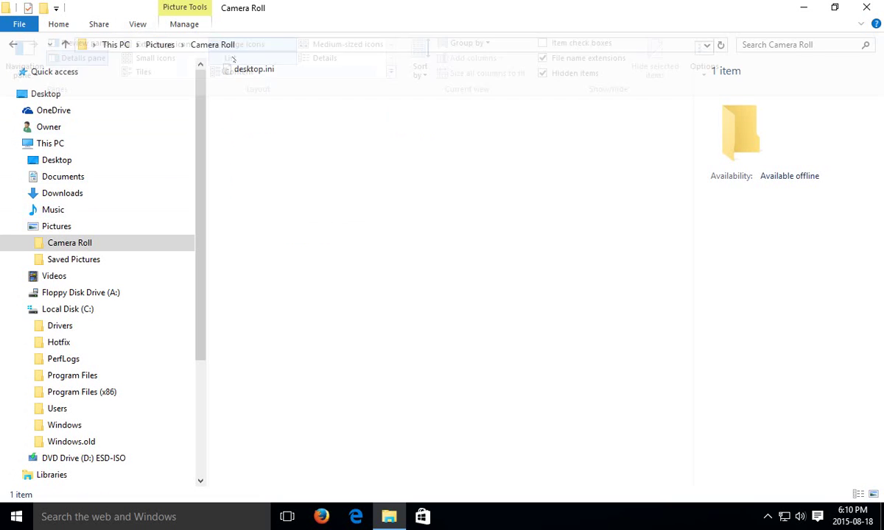
{"action": "left_click", "coordinate": [140, 25]}
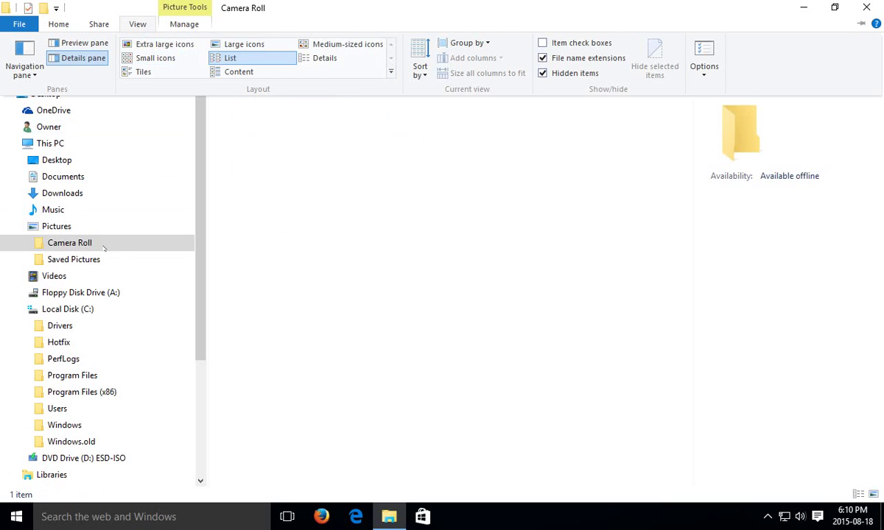
{"action": "left_click", "coordinate": [203, 232]}
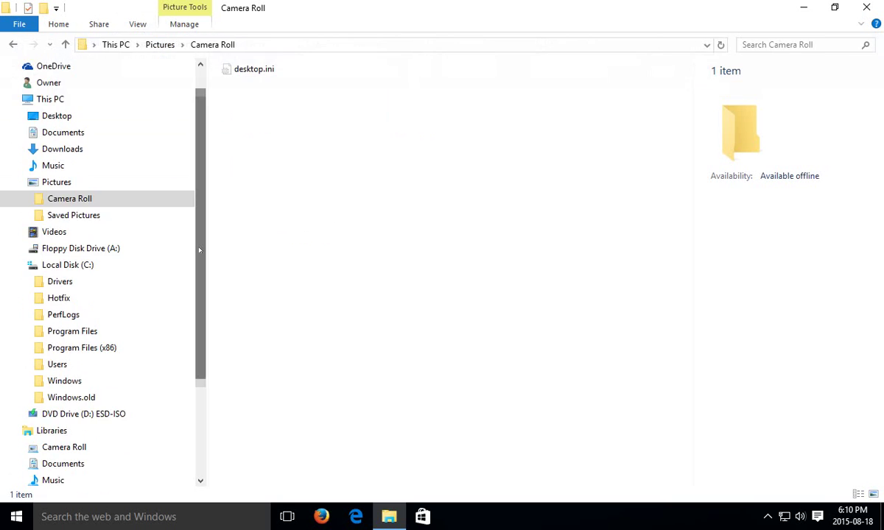
- Show Local Disk (C:) in Details layout and widen the Date modified and Size columns
{"action": "left_click", "coordinate": [74, 263]}
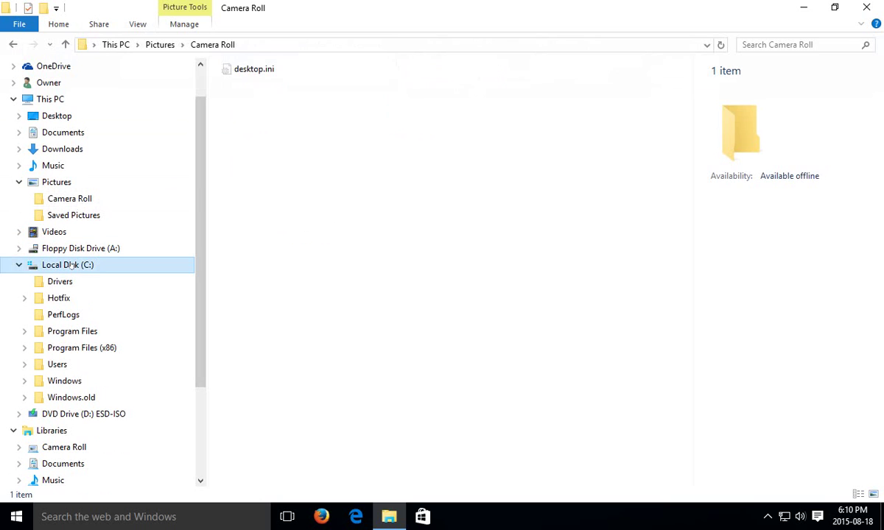
{"action": "left_click", "coordinate": [138, 23]}
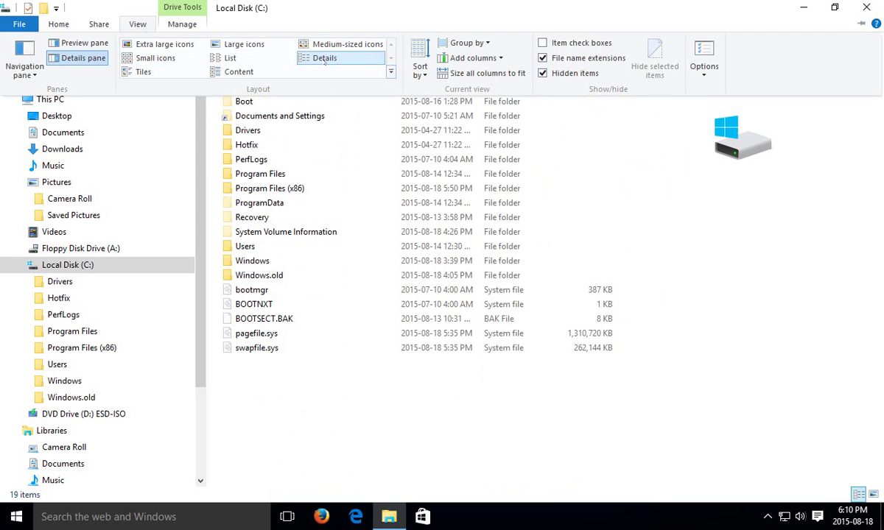
{"action": "left_click", "coordinate": [324, 59]}
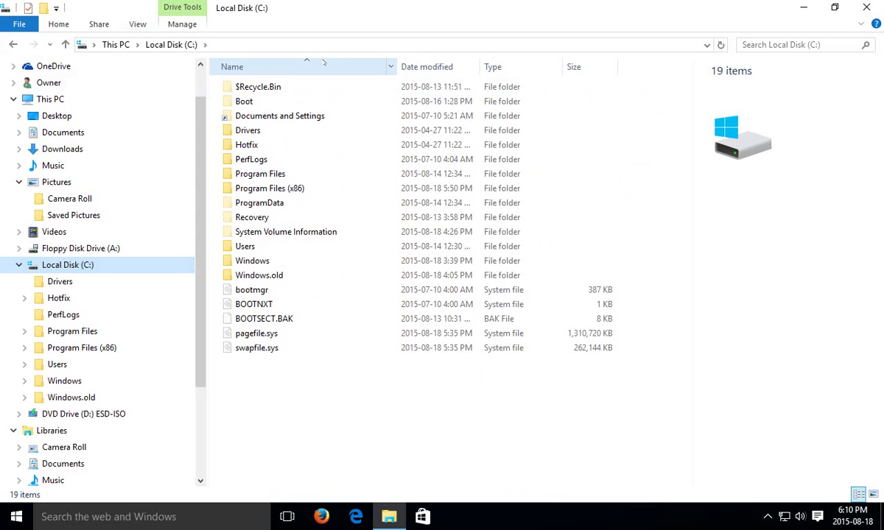
{"action": "left_click_drag", "start_coordinate": [480, 67], "coordinate": [521, 66]}
{"action": "left_click_drag", "start_coordinate": [658, 66], "coordinate": [673, 63]}
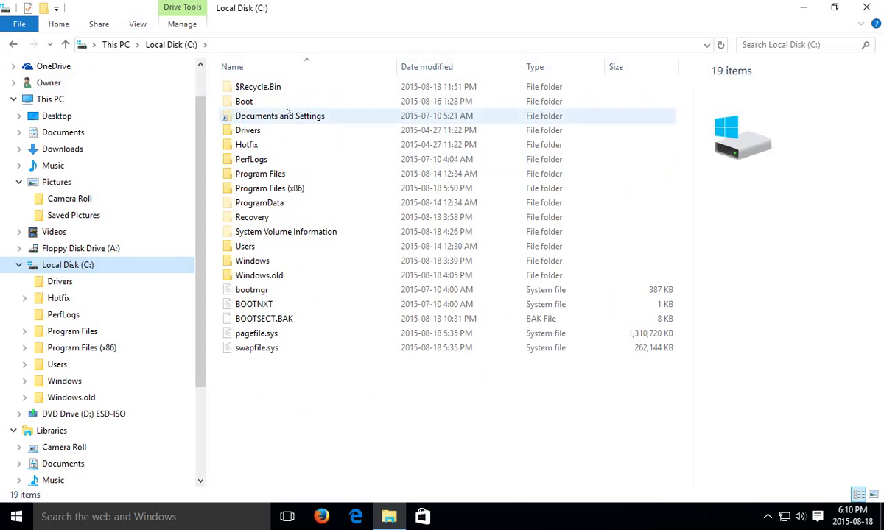
- Hide the details pane so the file list fills the window
{"action": "left_click", "coordinate": [137, 23]}
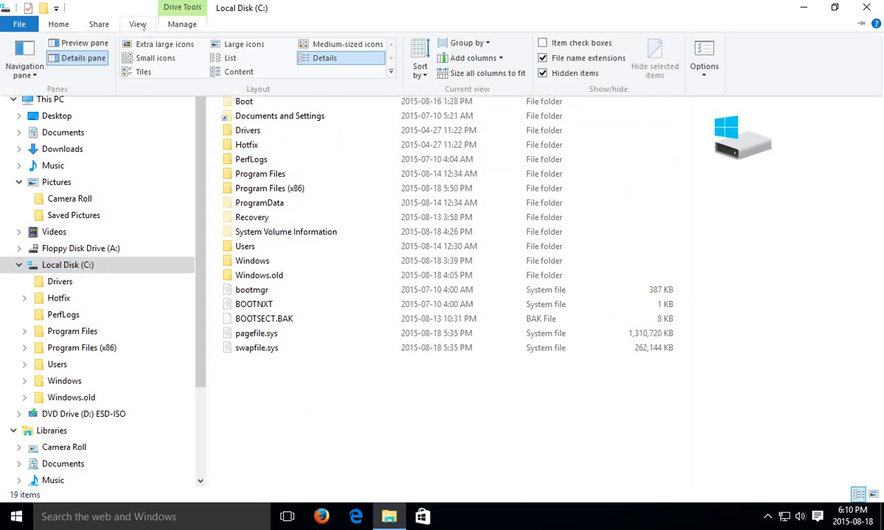
{"action": "left_click", "coordinate": [76, 58]}
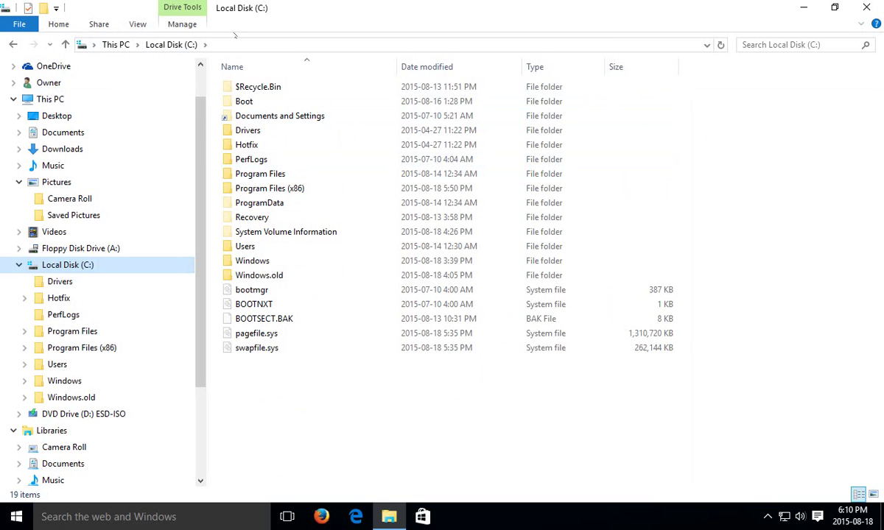
{"action": "left_click", "coordinate": [143, 25]}
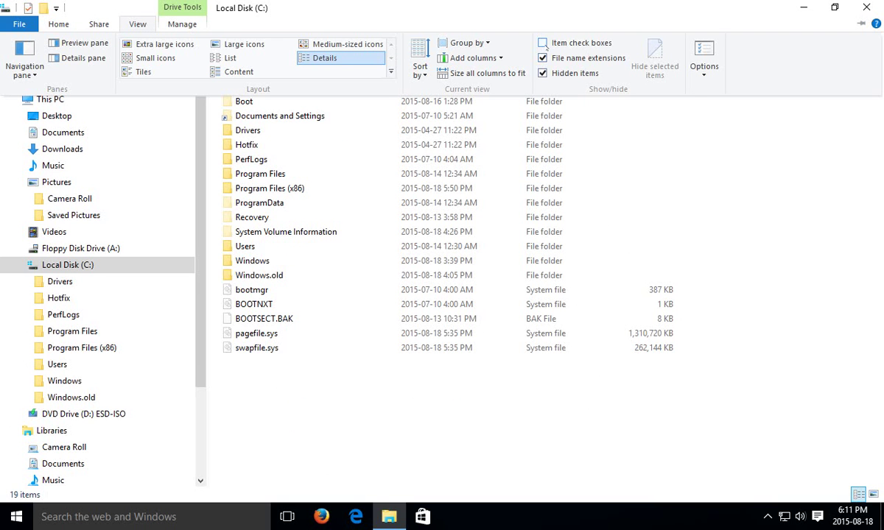
- Turn on item check boxes and tick ProgramData, Hotfix, Windows.old and BOOTSECT.BAK
{"action": "left_click", "coordinate": [543, 43]}
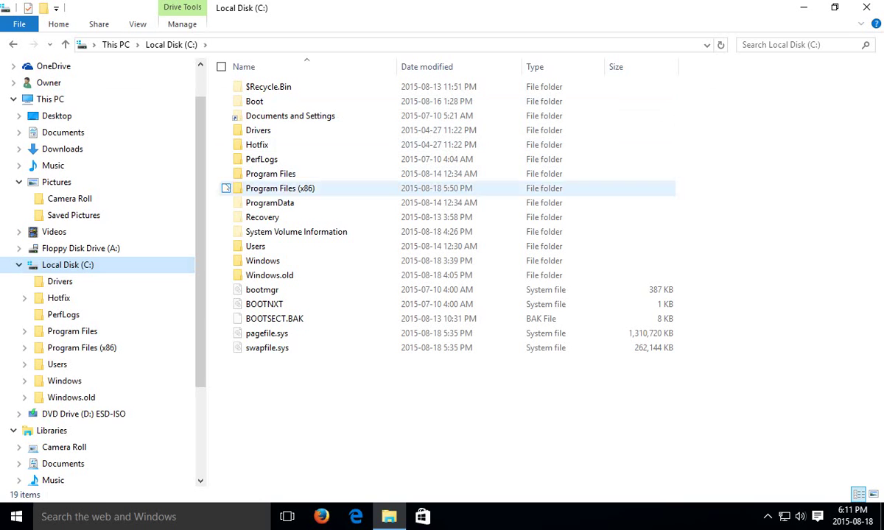
{"action": "left_click", "coordinate": [226, 203]}
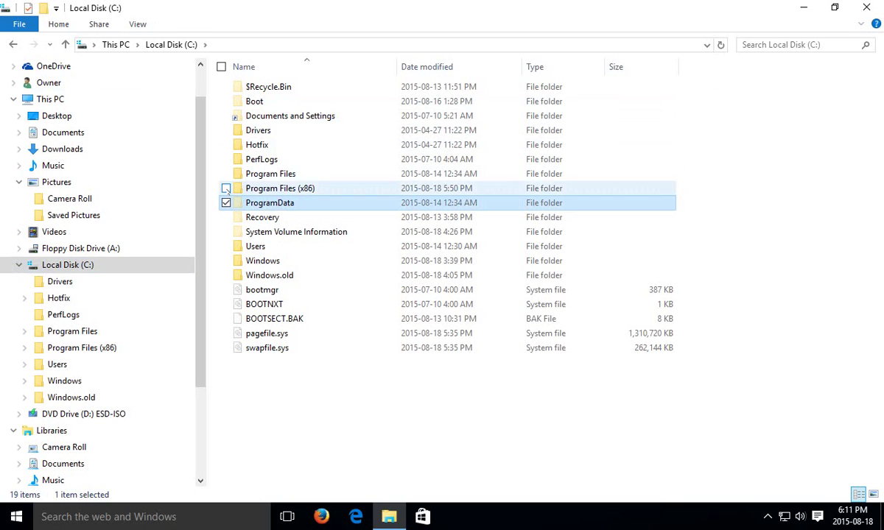
{"action": "left_click", "coordinate": [226, 145]}
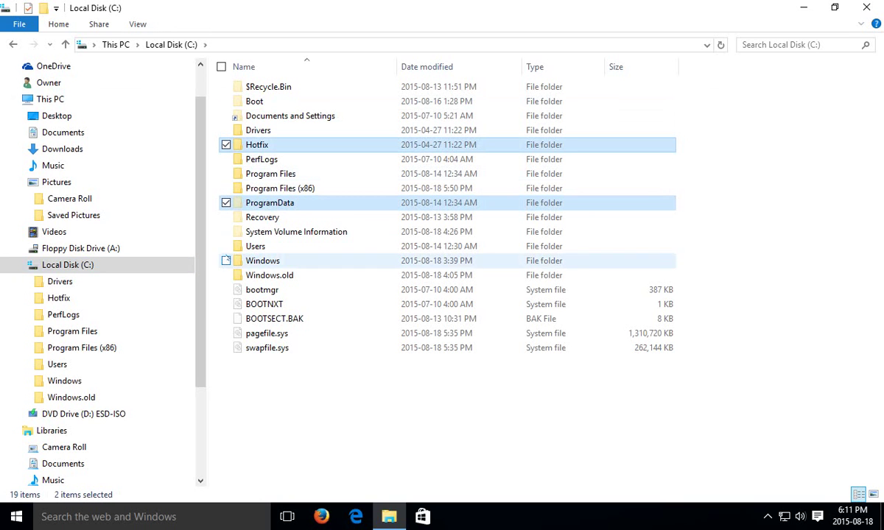
{"action": "left_click", "coordinate": [226, 276]}
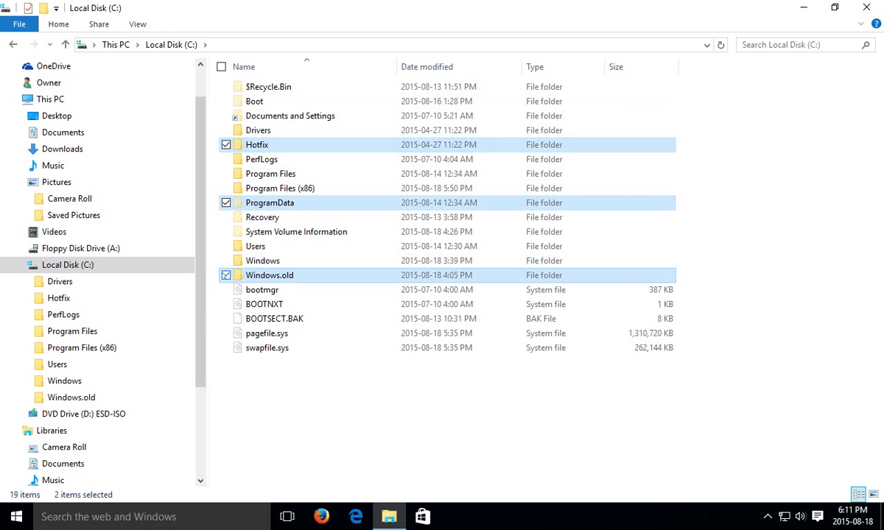
{"action": "left_click", "coordinate": [226, 318]}
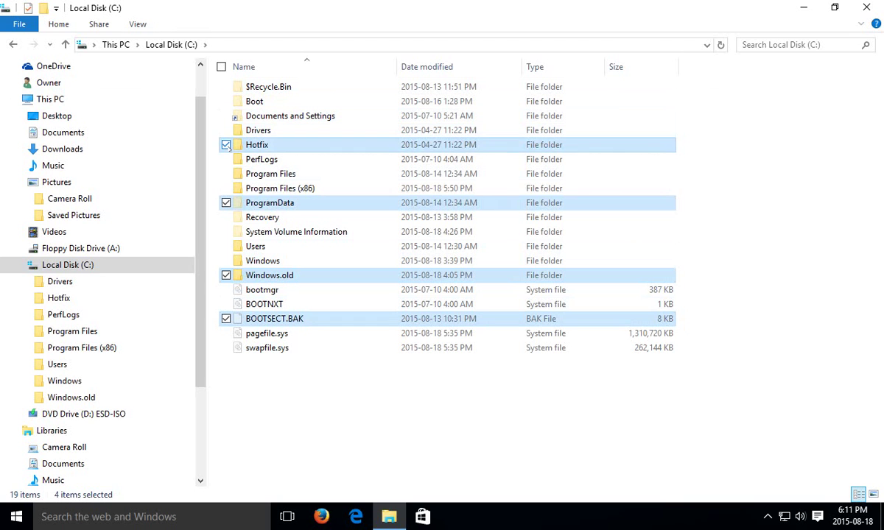
- Untick Hotfix, ProgramData, Windows.old and BOOTSECT.BAK, leaving nothing selected
{"action": "left_click", "coordinate": [226, 145]}
{"action": "left_click", "coordinate": [226, 203]}
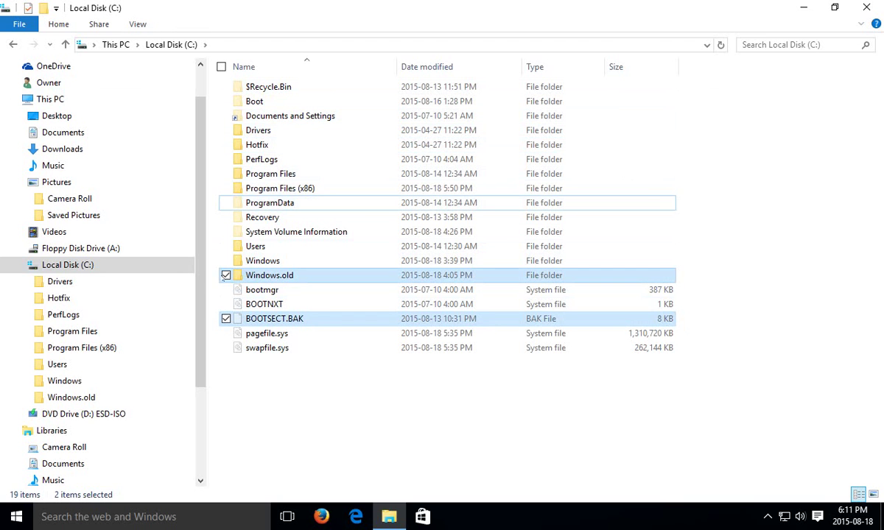
{"action": "left_click", "coordinate": [226, 276]}
{"action": "left_click", "coordinate": [226, 319]}
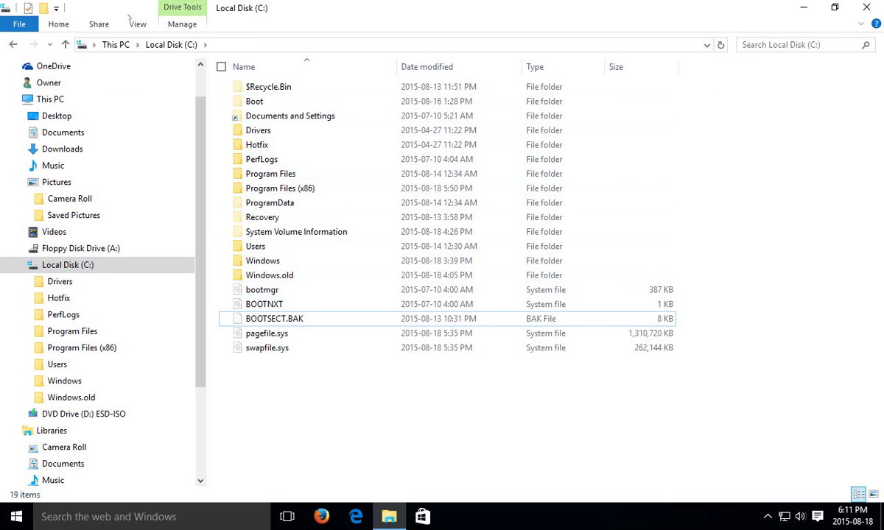
- Turn off item check boxes, Shift-select Drivers through Users, then deselect PerfLogs
{"action": "left_click", "coordinate": [136, 25]}
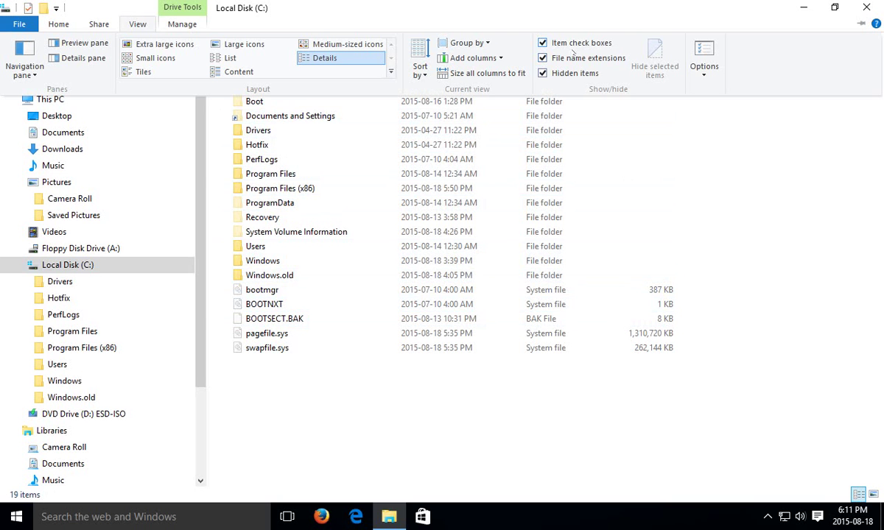
{"action": "left_click", "coordinate": [542, 44]}
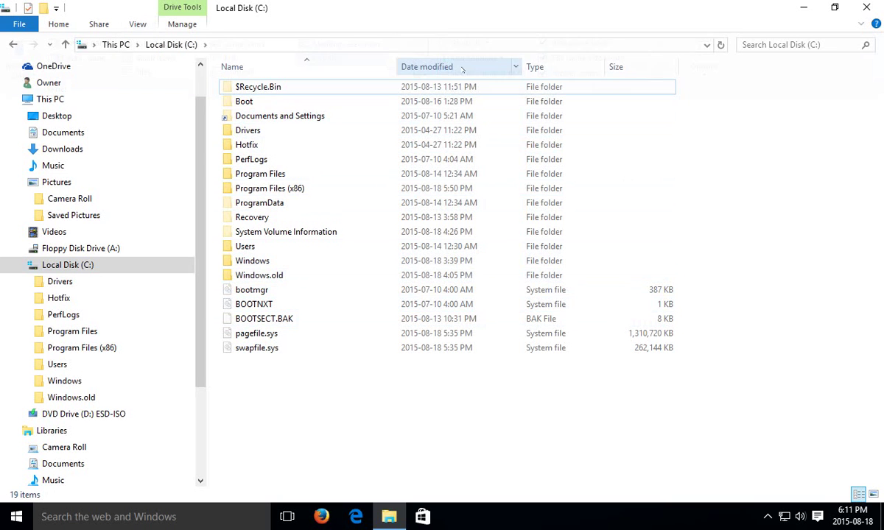
{"action": "left_click", "coordinate": [280, 136]}
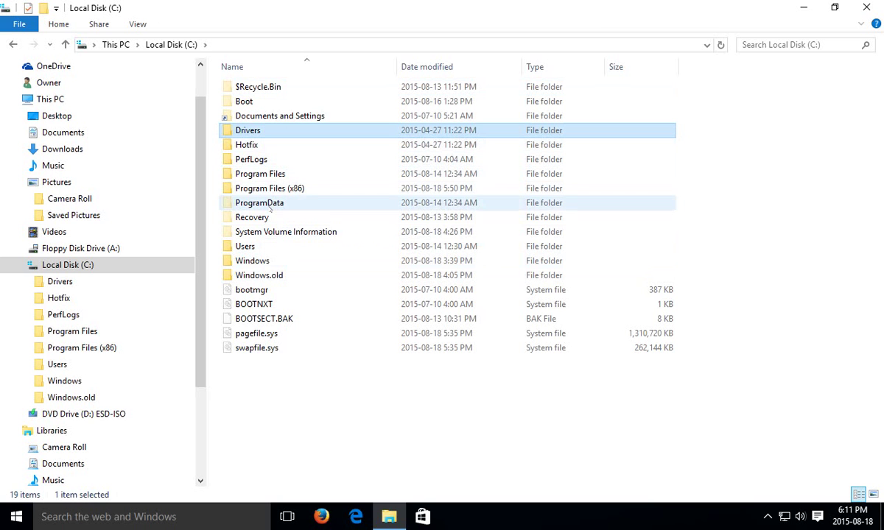
{"action": "left_click", "coordinate": [253, 249], "text": "shift"}
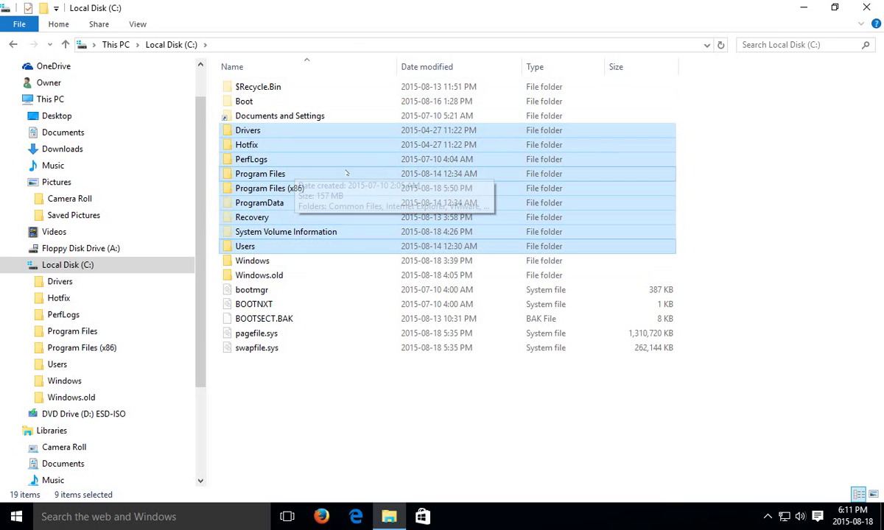
{"action": "left_click", "coordinate": [251, 161], "text": "ctrl"}
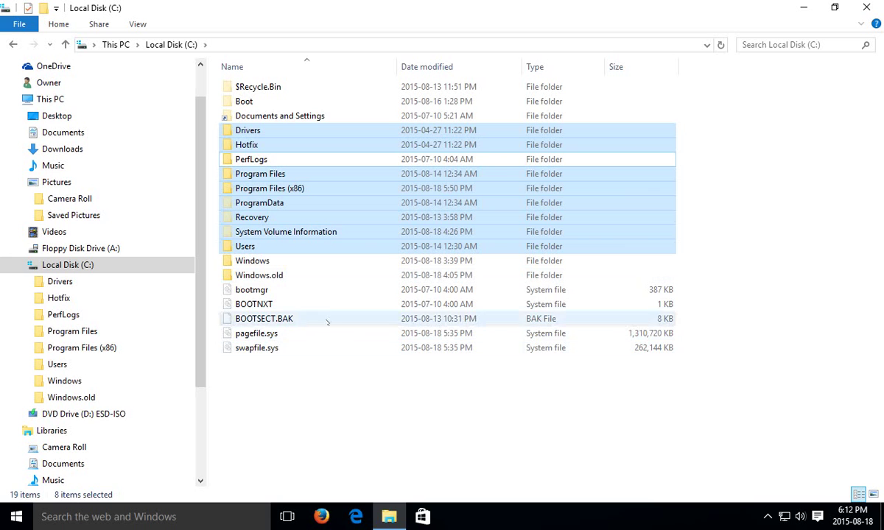
- Ctrl-add BOOTNXT, swapfile.sys and $Recycle.Bin; Ctrl-remove Drivers, System Volume Information and Users
{"action": "left_click", "coordinate": [256, 304], "text": "ctrl"}
{"action": "left_click", "coordinate": [259, 349], "text": "ctrl"}
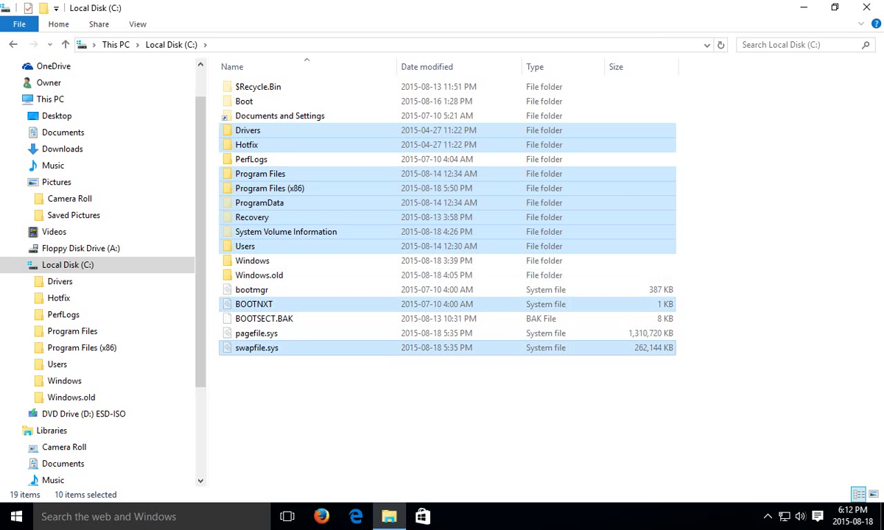
{"action": "left_click", "coordinate": [258, 87], "text": "ctrl"}
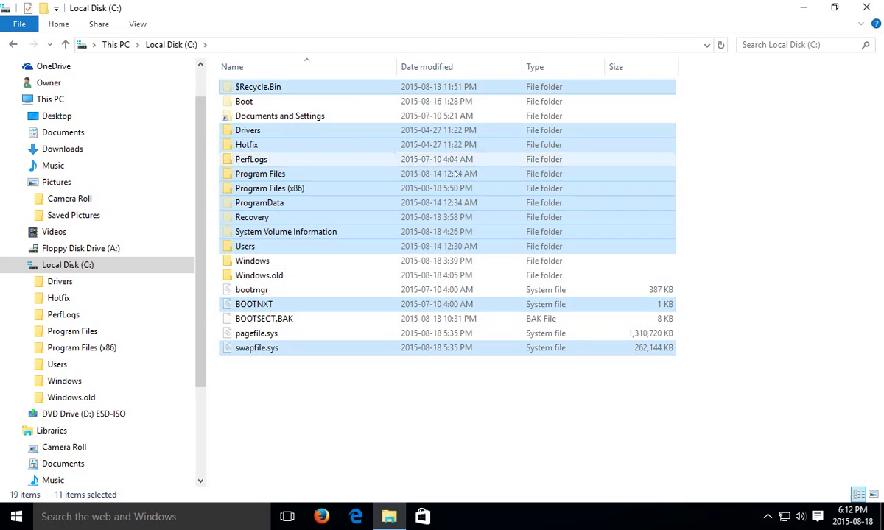
{"action": "left_click", "coordinate": [355, 133], "text": "ctrl"}
{"action": "left_click", "coordinate": [336, 234], "text": "ctrl"}
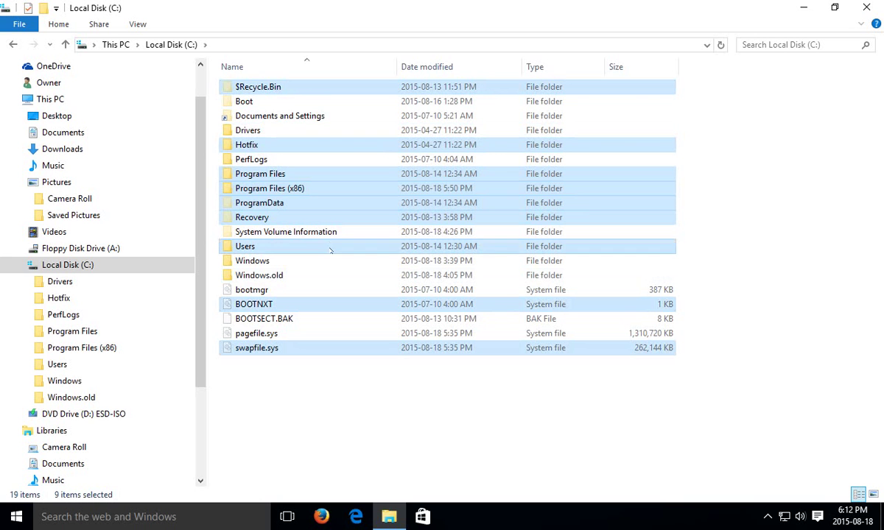
{"action": "left_click", "coordinate": [332, 247], "text": "ctrl"}
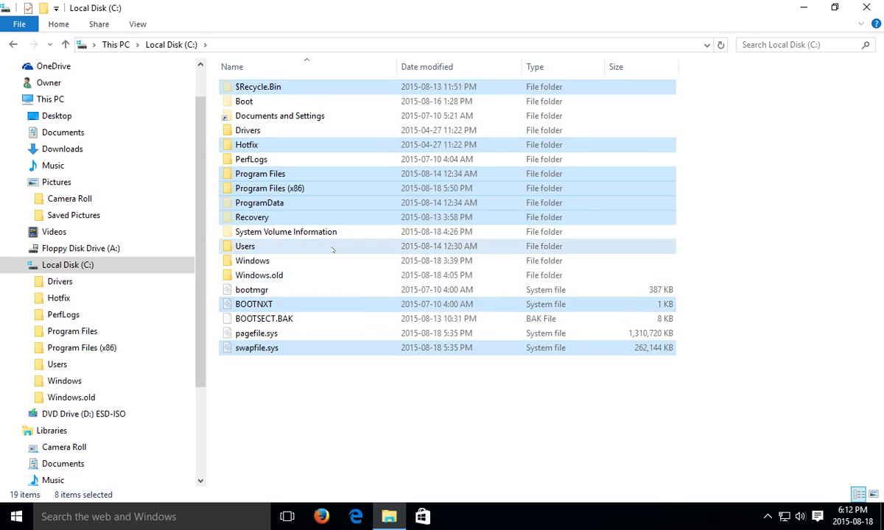
- Select Documents and Settings through BOOTNXT, add swapfile.sys and $Recycle.Bin, excluding Drivers and System Volume Information
{"action": "left_click", "coordinate": [280, 115]}
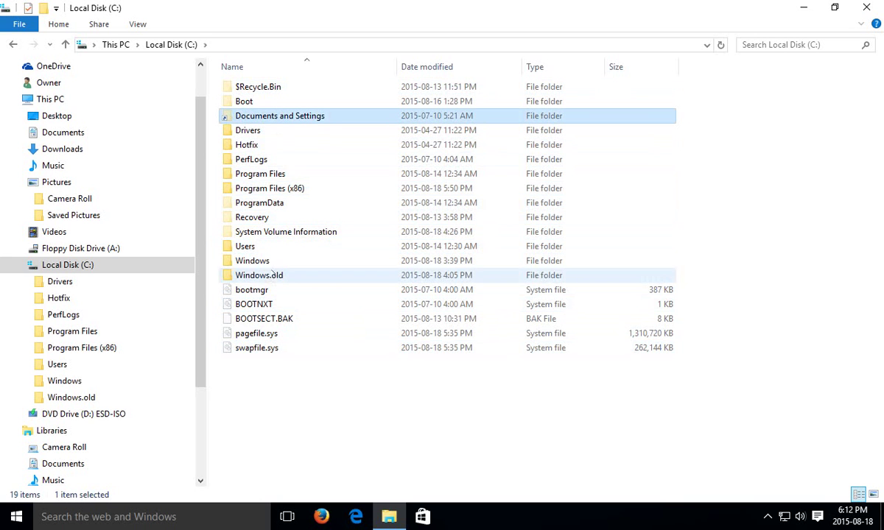
{"action": "left_click", "coordinate": [271, 304], "text": "shift"}
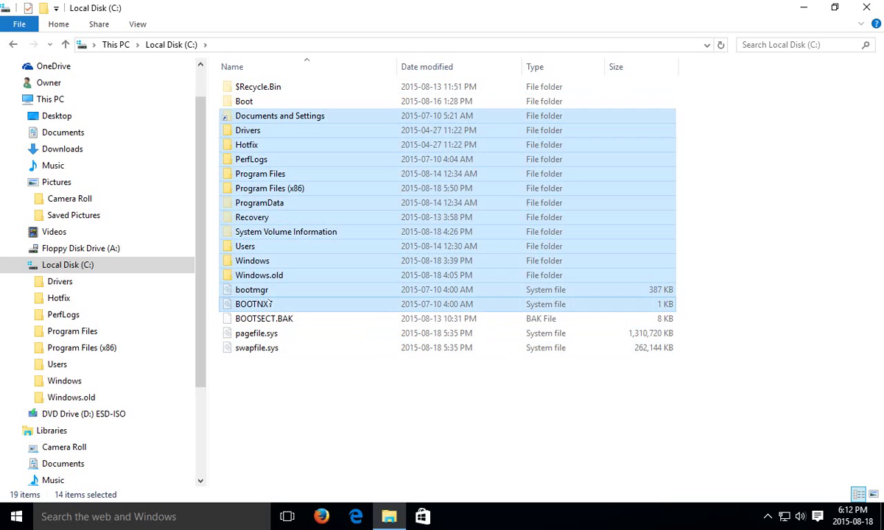
{"action": "left_click", "coordinate": [265, 348], "text": "ctrl"}
{"action": "left_click", "coordinate": [251, 130], "text": "ctrl"}
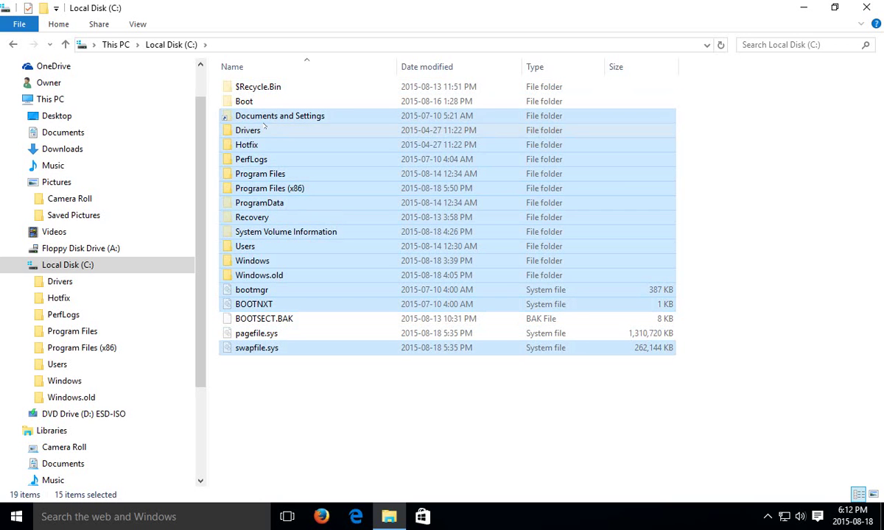
{"action": "left_click", "coordinate": [280, 231], "text": "ctrl"}
{"action": "left_click", "coordinate": [258, 87], "text": "ctrl"}
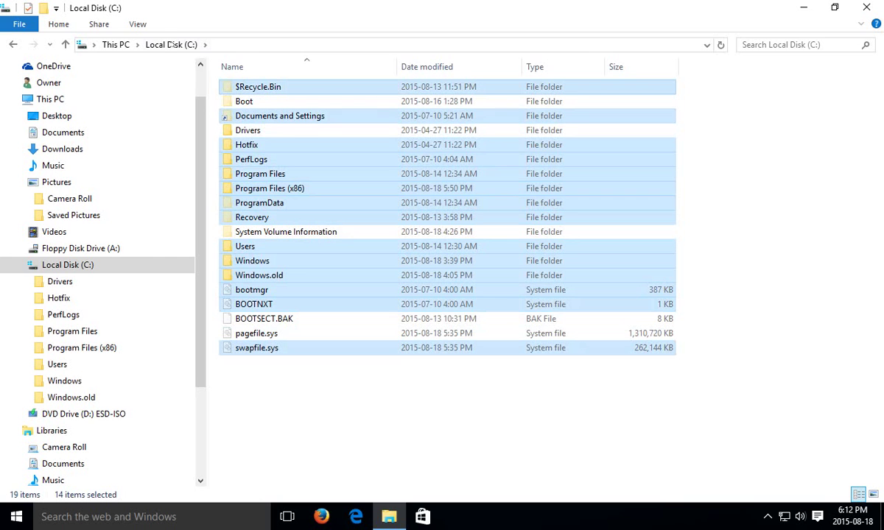
{"action": "left_click", "coordinate": [140, 25]}
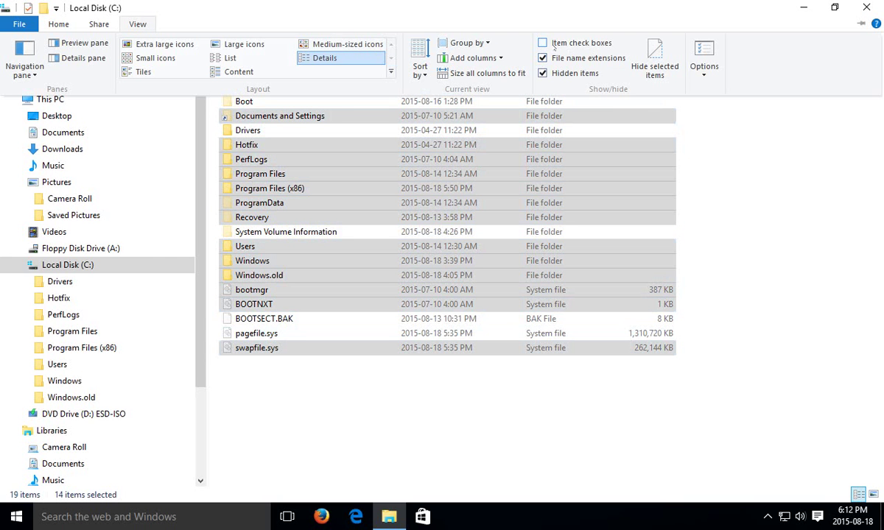